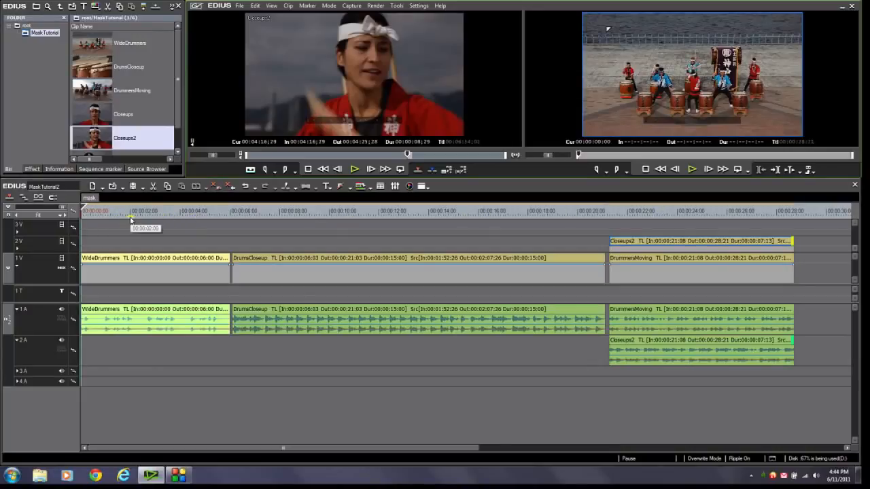
- Select the WideDrummers clip, preview its first few seconds and return to the start of the sequence
{"action": "left_click", "coordinate": [131, 259]}
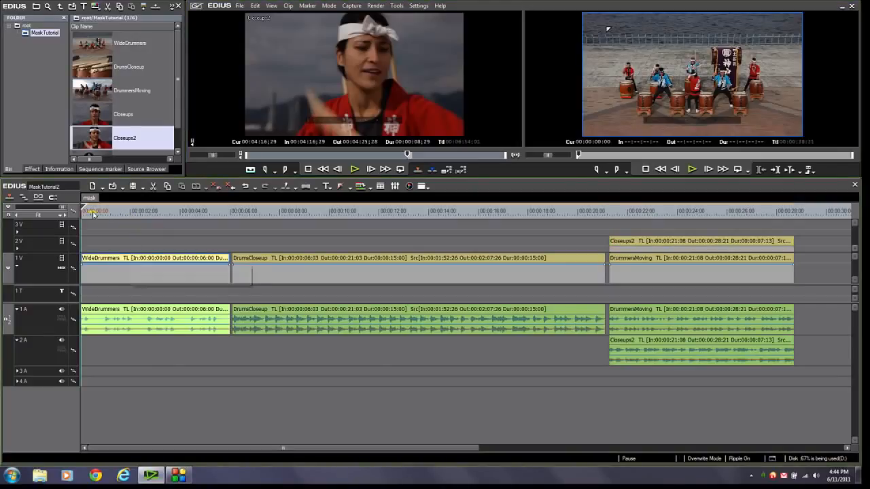
{"action": "left_click", "coordinate": [119, 210]}
{"action": "left_click_drag", "start_coordinate": [137, 208], "coordinate": [192, 205]}
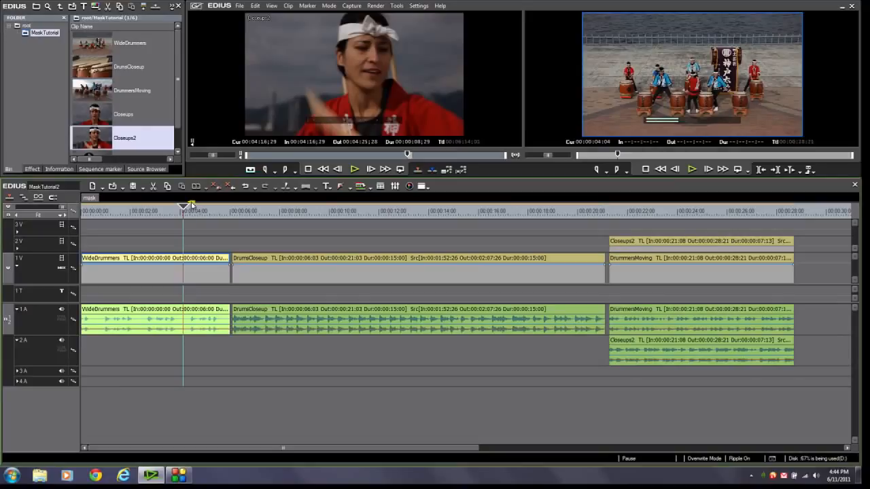
{"action": "key", "text": "Home"}
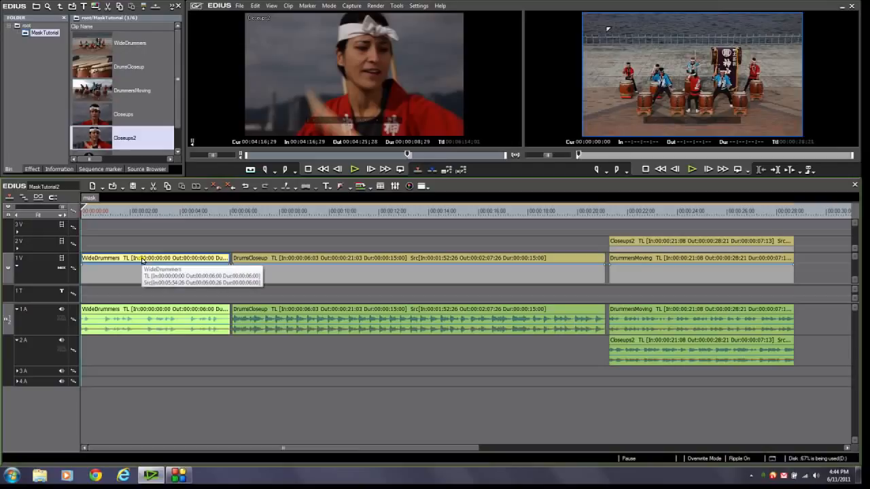
- Apply the Mask video filter to the WideDrummers clip and open the mask's settings
{"action": "left_click", "coordinate": [33, 170]}
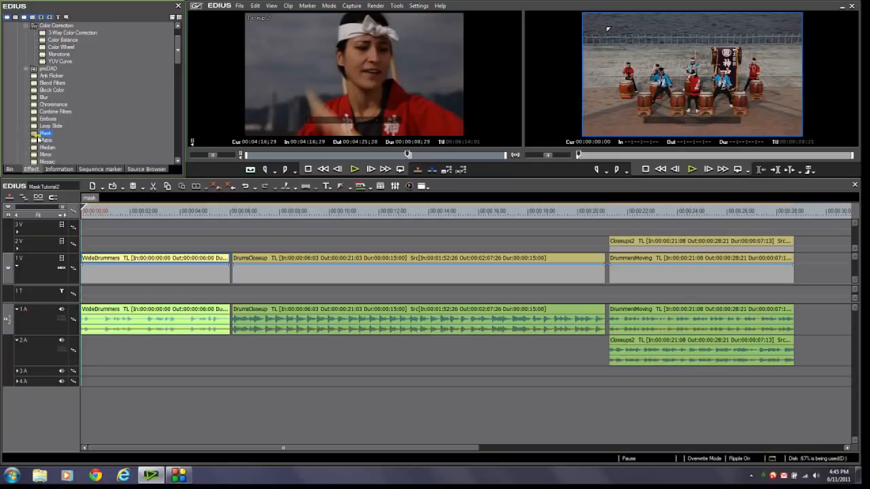
{"action": "left_click_drag", "start_coordinate": [39, 136], "coordinate": [106, 258]}
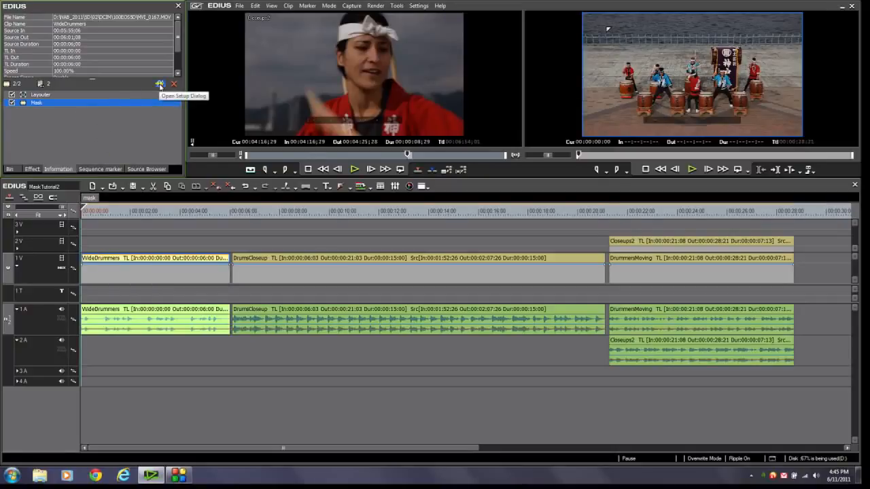
{"action": "double_click", "coordinate": [29, 104]}
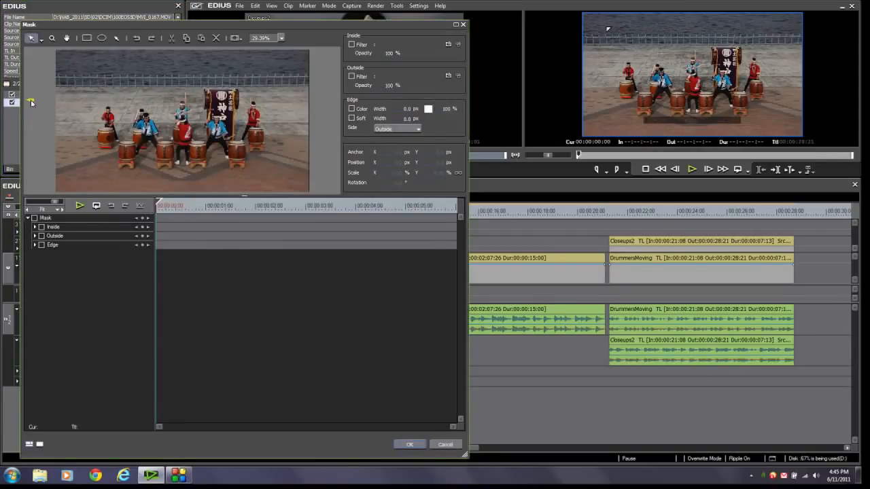
- Draw a closed freeform mask path over the stone wall below the railing, spanning the frame and tracing around the drummers and the banner
{"action": "left_click", "coordinate": [117, 39]}
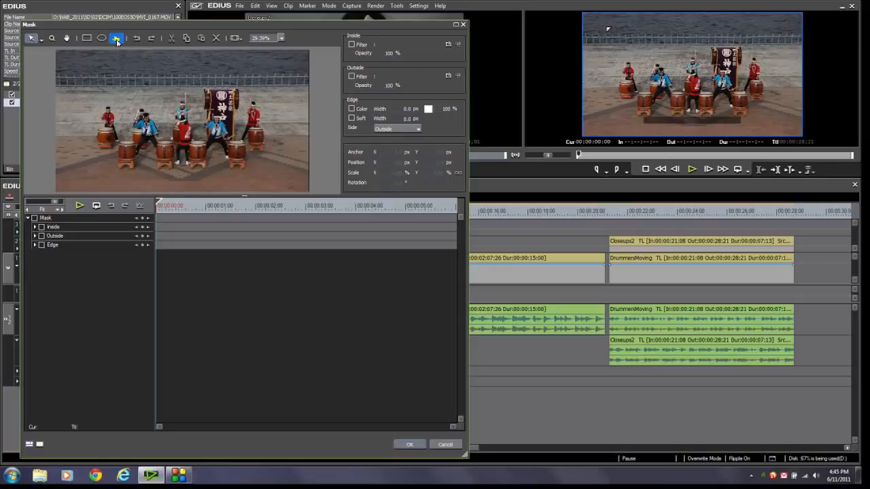
{"action": "left_click", "coordinate": [46, 135]}
{"action": "left_click", "coordinate": [129, 134]}
{"action": "left_click", "coordinate": [132, 127]}
{"action": "left_click", "coordinate": [134, 117]}
{"action": "left_click", "coordinate": [138, 109]}
{"action": "left_click", "coordinate": [141, 105]}
{"action": "left_click", "coordinate": [147, 105]}
{"action": "left_click", "coordinate": [151, 107]}
{"action": "left_click", "coordinate": [153, 114]}
{"action": "left_click", "coordinate": [155, 119]}
{"action": "left_click", "coordinate": [156, 128]}
{"action": "left_click", "coordinate": [157, 137]}
{"action": "left_click", "coordinate": [163, 138]}
{"action": "left_click", "coordinate": [170, 137]}
{"action": "left_click", "coordinate": [170, 129]}
{"action": "left_click", "coordinate": [171, 122]}
{"action": "left_click", "coordinate": [171, 115]}
{"action": "left_click", "coordinate": [172, 108]}
{"action": "left_click", "coordinate": [178, 101]}
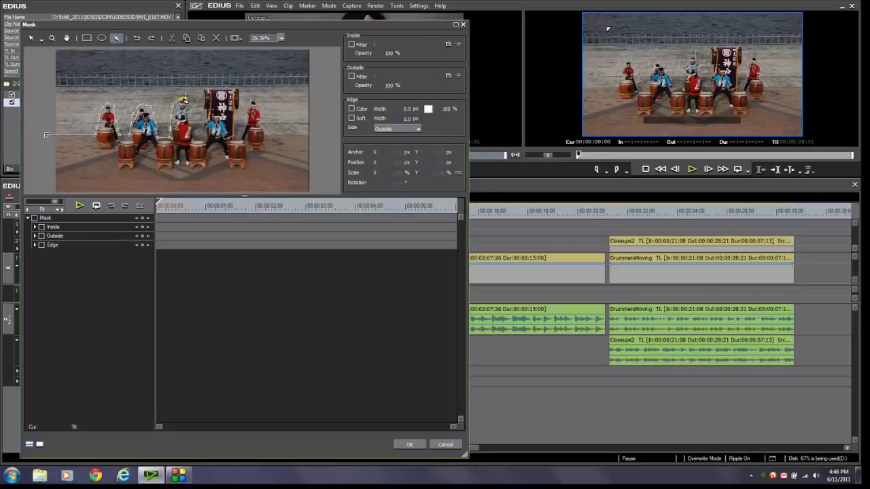
{"action": "left_click", "coordinate": [184, 99]}
{"action": "left_click", "coordinate": [190, 103]}
{"action": "left_click", "coordinate": [191, 110]}
{"action": "left_click", "coordinate": [191, 117]}
{"action": "left_click", "coordinate": [192, 123]}
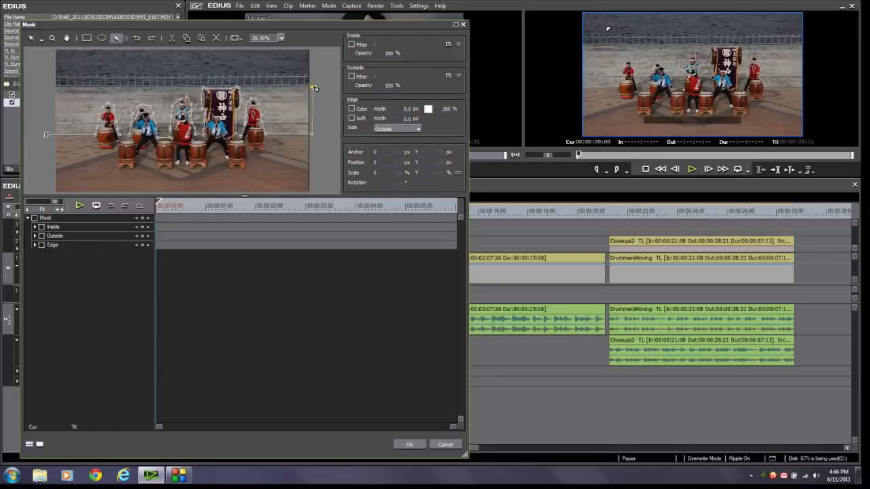
{"action": "left_click", "coordinate": [313, 87]}
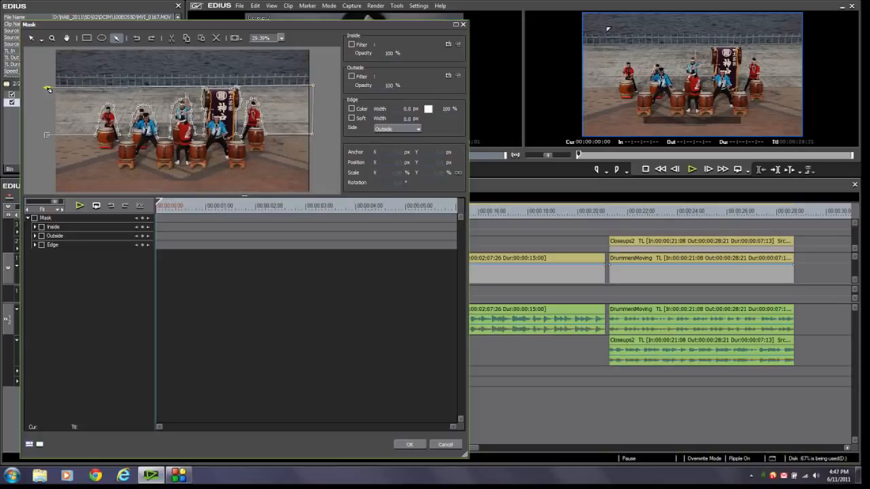
{"action": "left_click", "coordinate": [46, 87]}
{"action": "left_click", "coordinate": [47, 135]}
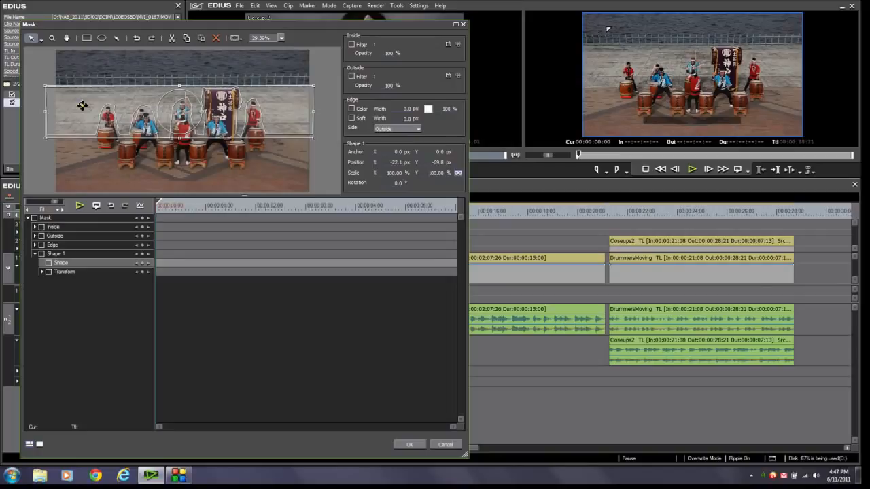
- Switch to Edit Shape mode and inspect the mask outline in the enlarged preview-only layout, restoring the full layout
{"action": "left_click", "coordinate": [41, 40]}
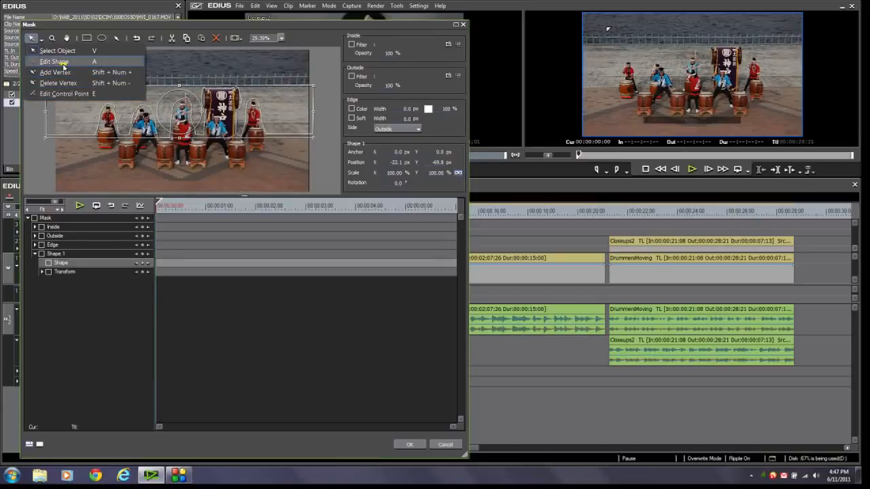
{"action": "left_click", "coordinate": [59, 61]}
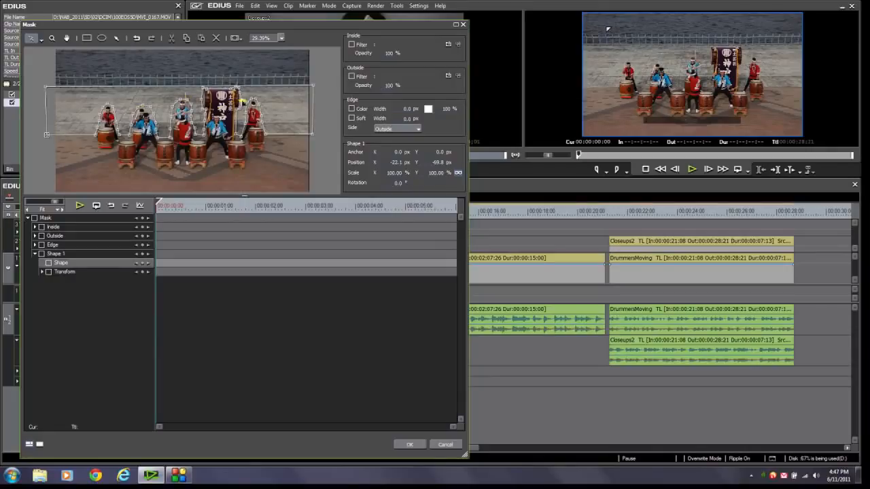
{"action": "left_click", "coordinate": [39, 445]}
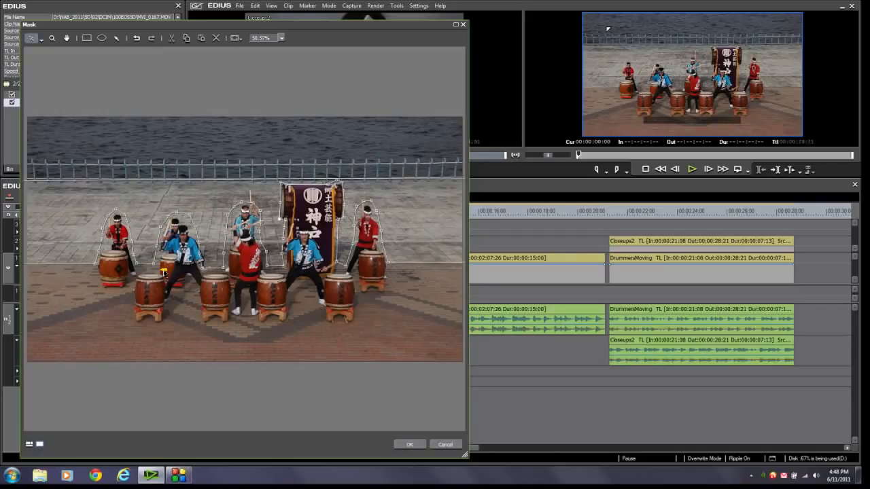
{"action": "key", "text": "Tab"}
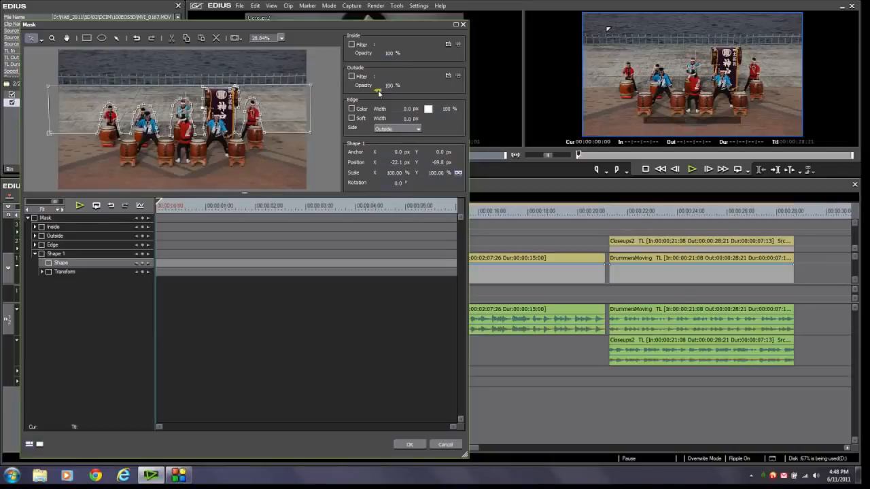
- Enable the filter for the inside of the mask and choose Chrominance from the video filters
{"action": "left_click", "coordinate": [351, 45]}
{"action": "left_click", "coordinate": [449, 45]}
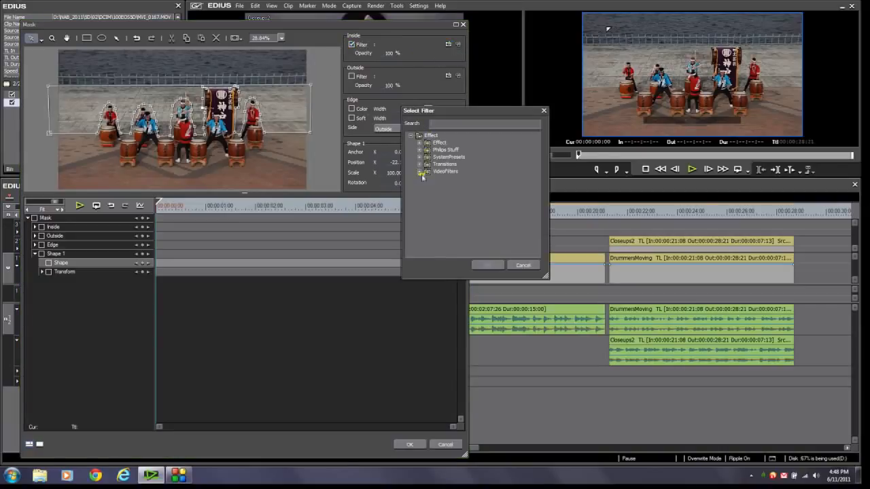
{"action": "left_click", "coordinate": [420, 173]}
{"action": "scroll", "coordinate": [510, 208], "scroll_direction": "down", "scroll_amount": 3}
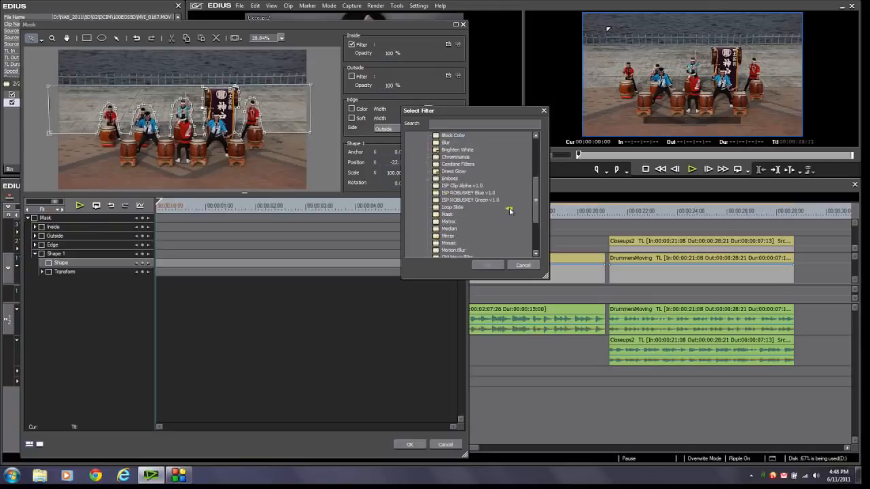
{"action": "scroll", "coordinate": [468, 238], "scroll_direction": "up", "scroll_amount": 1}
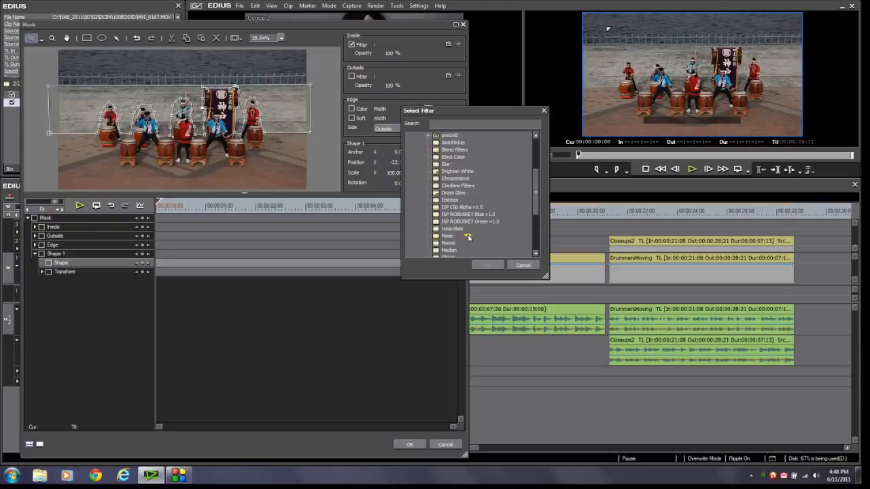
{"action": "left_click", "coordinate": [458, 180]}
{"action": "left_click", "coordinate": [489, 265]}
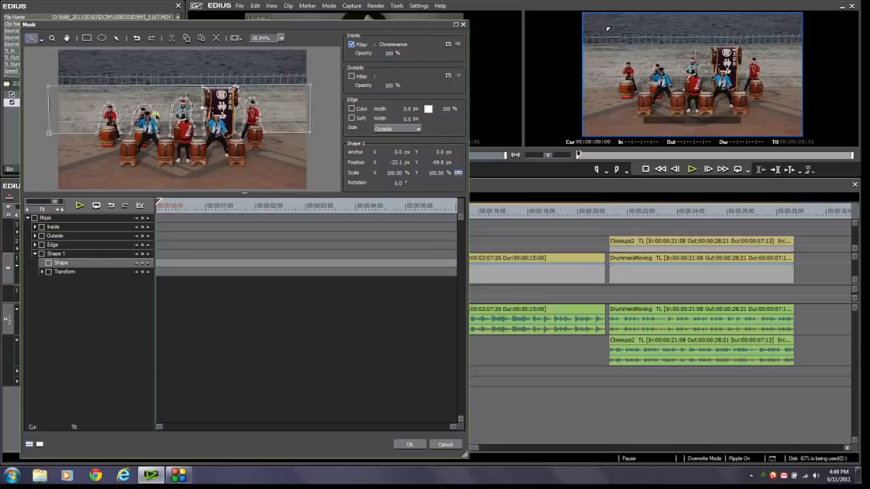
- Open the Chrominance settings, turn on the key display and sample the gray wall as the key color
{"action": "left_click", "coordinate": [459, 47]}
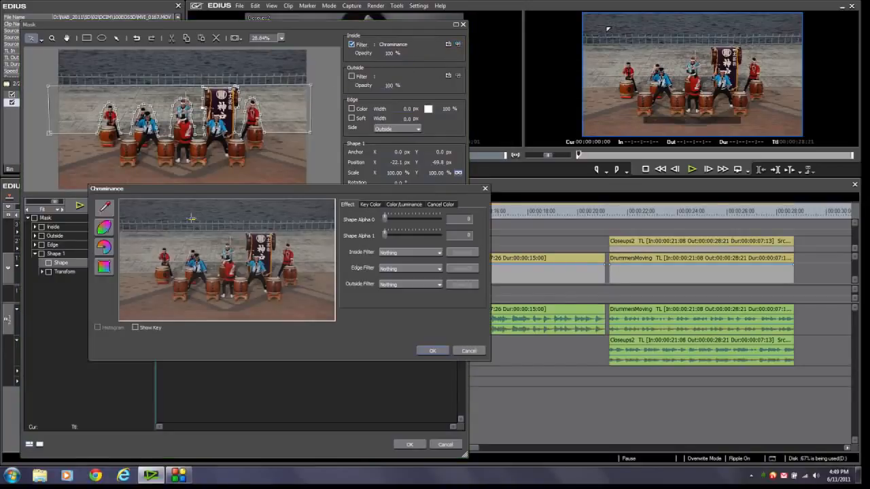
{"action": "left_click_drag", "start_coordinate": [210, 194], "coordinate": [147, 213]}
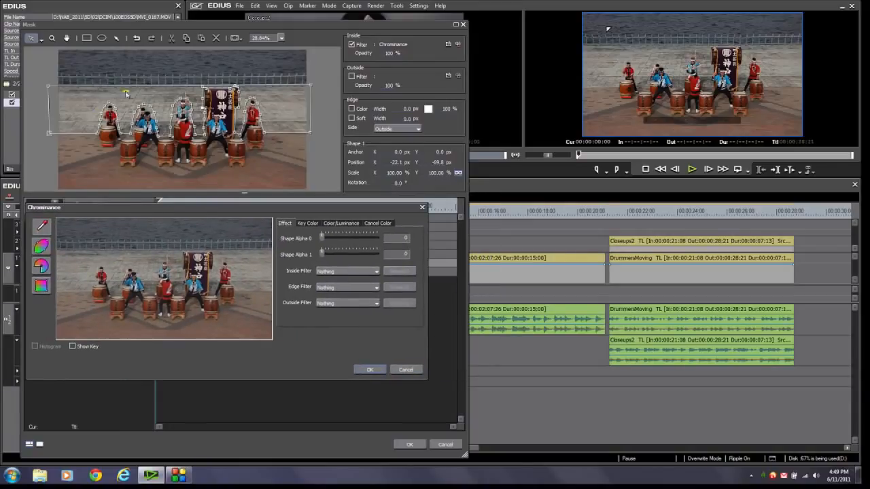
{"action": "left_click", "coordinate": [73, 347]}
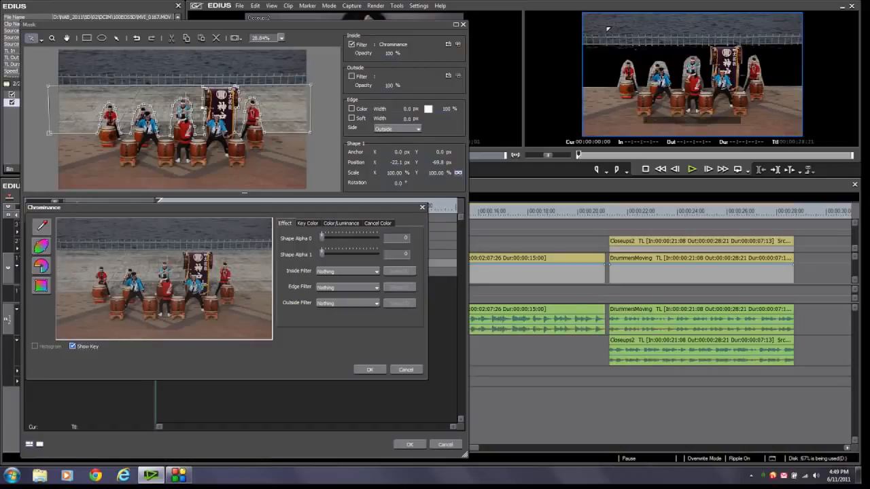
{"action": "left_click", "coordinate": [81, 254]}
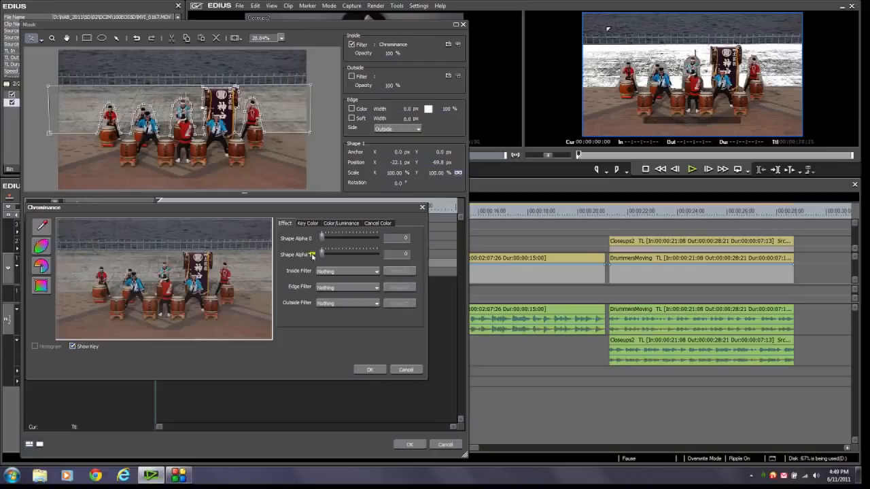
- Set the chroma range of the wall key to 14 and turn off the key display
{"action": "left_click", "coordinate": [336, 225]}
{"action": "mouse_move", "coordinate": [321, 258]}
{"action": "left_mouse_down"}
{"action": "mouse_move", "coordinate": [312, 242]}
{"action": "mouse_move", "coordinate": [348, 243]}
{"action": "mouse_move", "coordinate": [313, 244]}
{"action": "mouse_move", "coordinate": [318, 260]}
{"action": "left_mouse_up"}
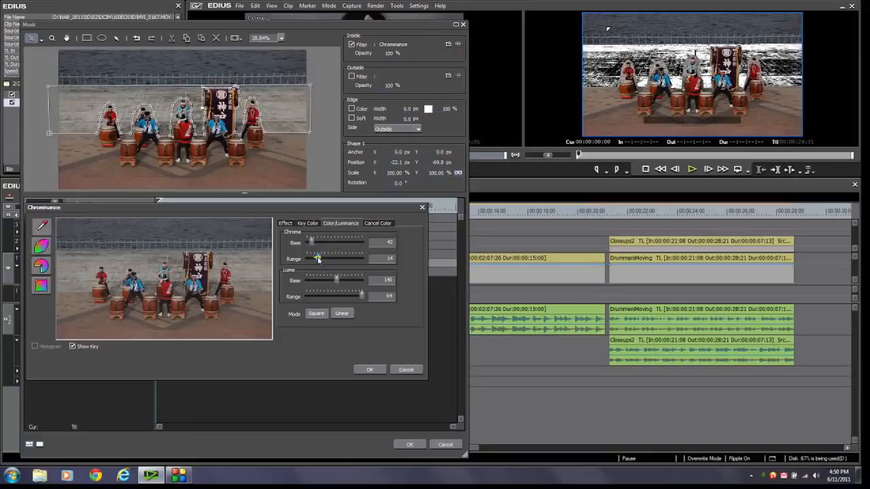
{"action": "left_click", "coordinate": [72, 346]}
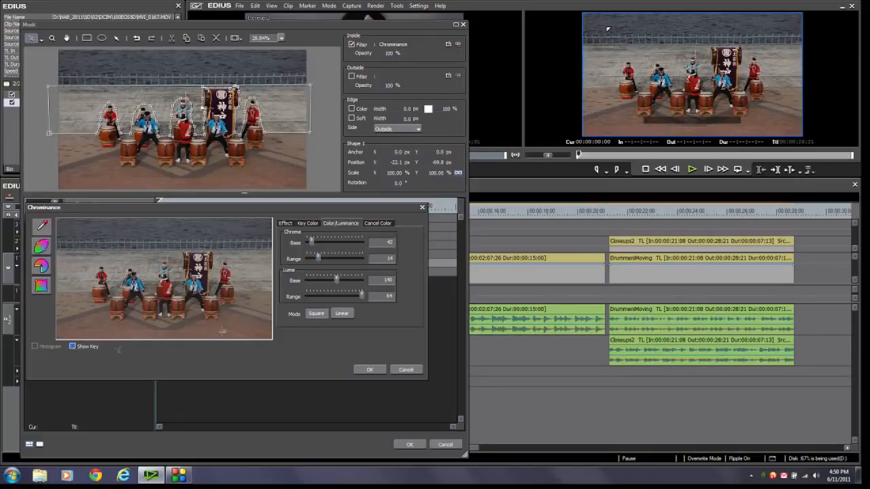
- Set the inside filter of the Chrominance effect to Color Balance
{"action": "left_click", "coordinate": [284, 224]}
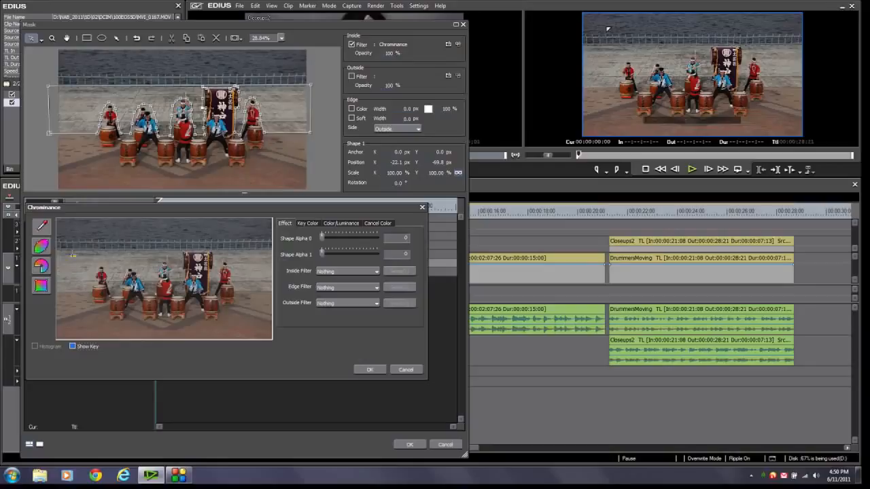
{"action": "left_click", "coordinate": [339, 273]}
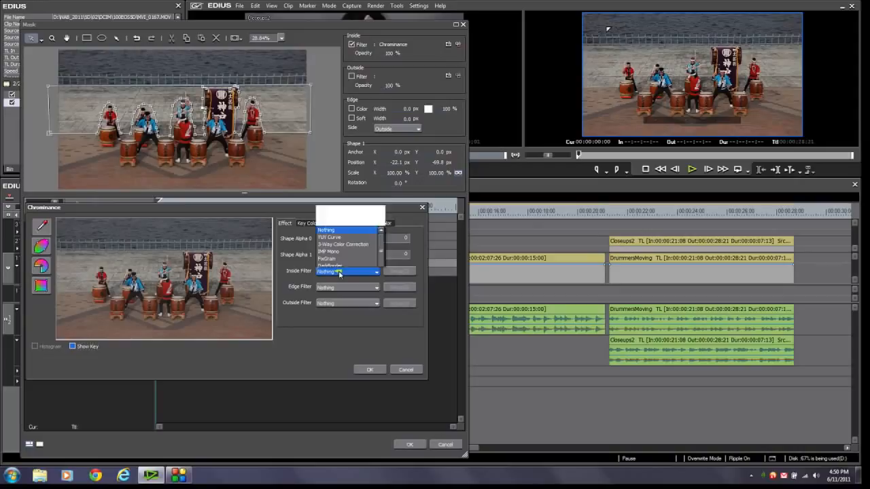
{"action": "left_click_drag", "start_coordinate": [380, 68], "coordinate": [396, 194]}
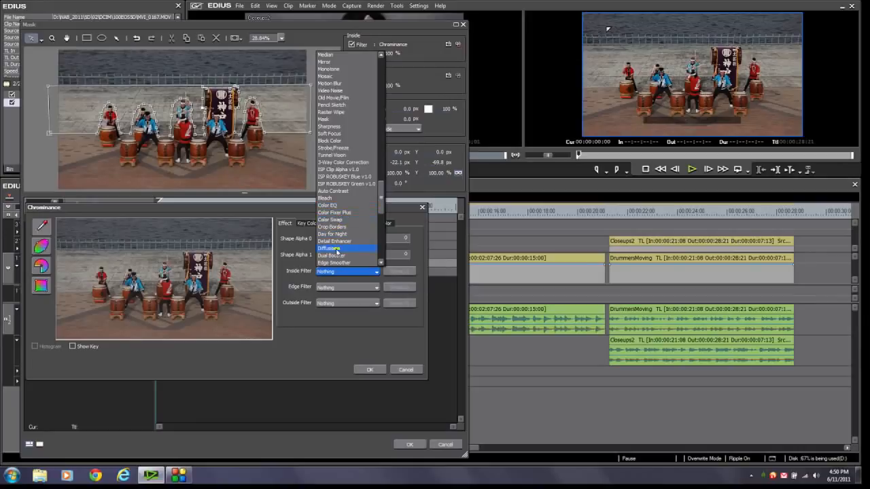
{"action": "scroll", "coordinate": [340, 253], "scroll_direction": "down", "scroll_amount": 4}
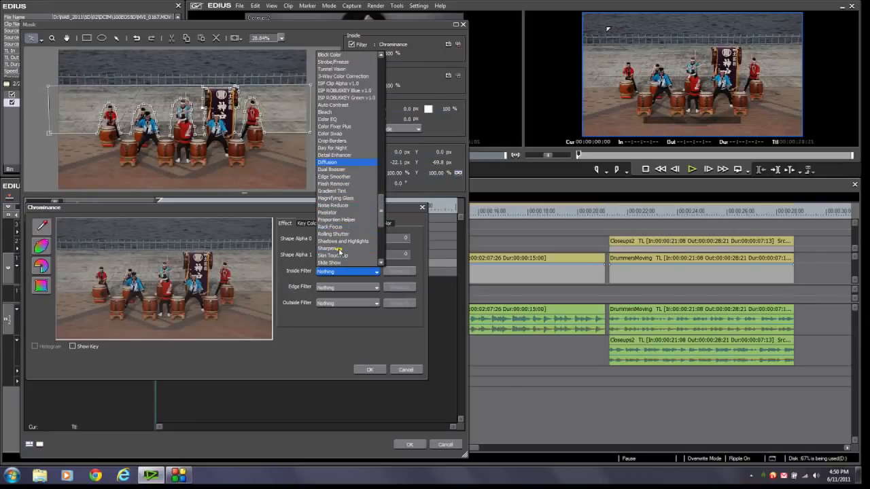
{"action": "scroll", "coordinate": [339, 252], "scroll_direction": "up", "scroll_amount": 5}
{"action": "scroll", "coordinate": [339, 252], "scroll_direction": "up", "scroll_amount": 5}
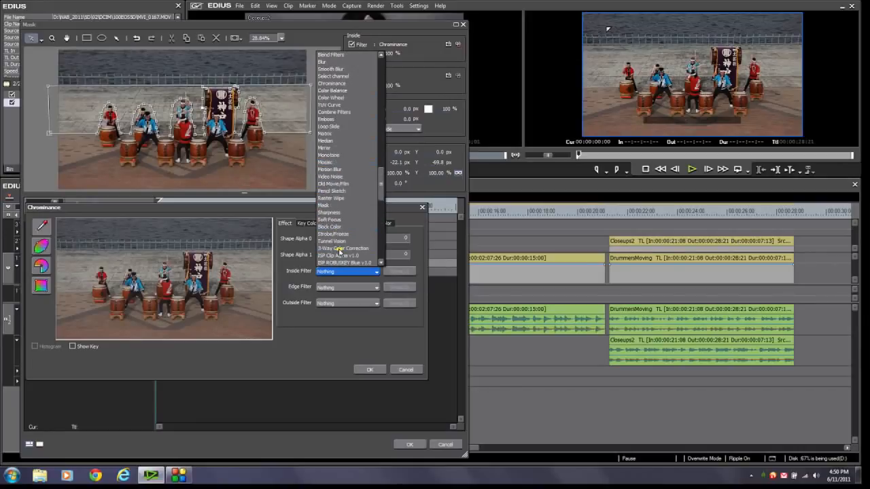
{"action": "left_click", "coordinate": [332, 91]}
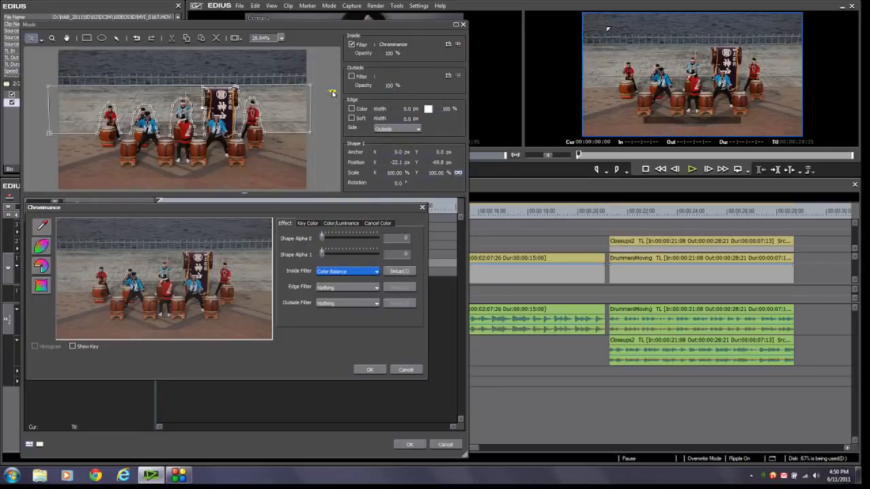
- Configure the inside Color Balance by lowering chroma to about -50, raising brightness to 10 and reducing contrast, and accept it
{"action": "left_click", "coordinate": [406, 273]}
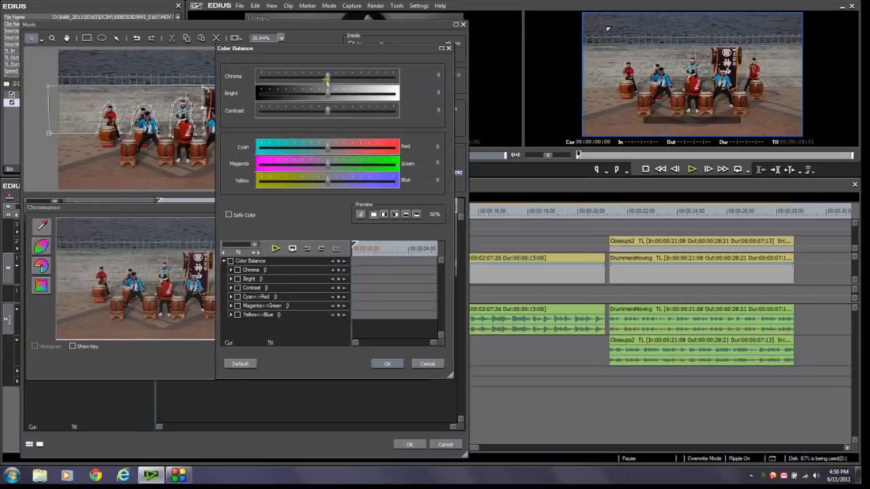
{"action": "left_click_drag", "start_coordinate": [328, 78], "coordinate": [301, 78]}
{"action": "left_click_drag", "start_coordinate": [327, 113], "coordinate": [302, 113]}
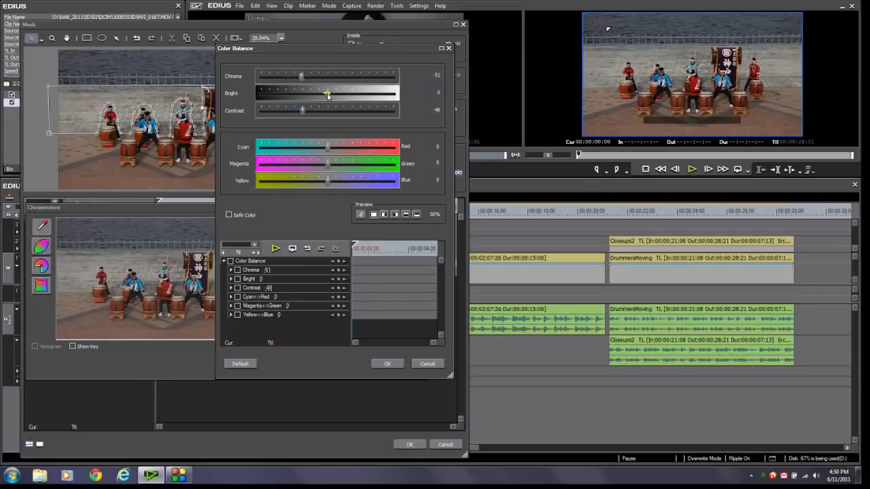
{"action": "left_click_drag", "start_coordinate": [329, 96], "coordinate": [333, 95]}
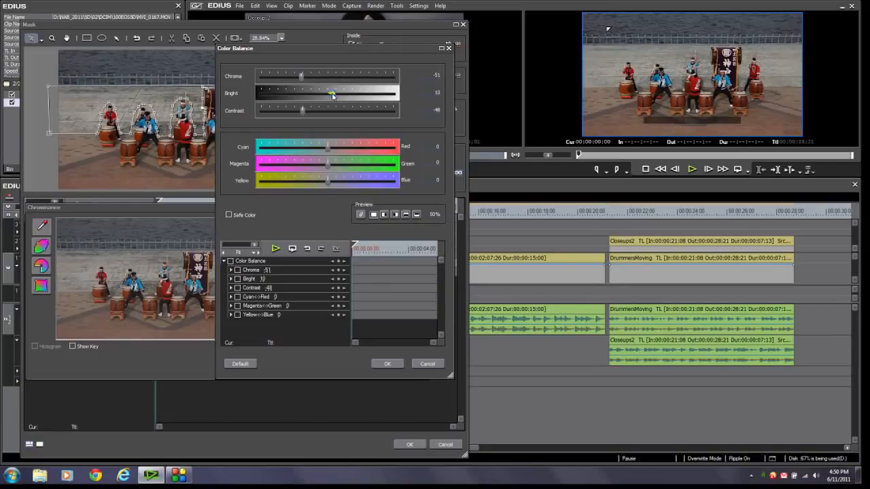
{"action": "left_click_drag", "start_coordinate": [303, 112], "coordinate": [299, 112]}
{"action": "left_click_drag", "start_coordinate": [301, 76], "coordinate": [302, 81]}
{"action": "left_click", "coordinate": [386, 364]}
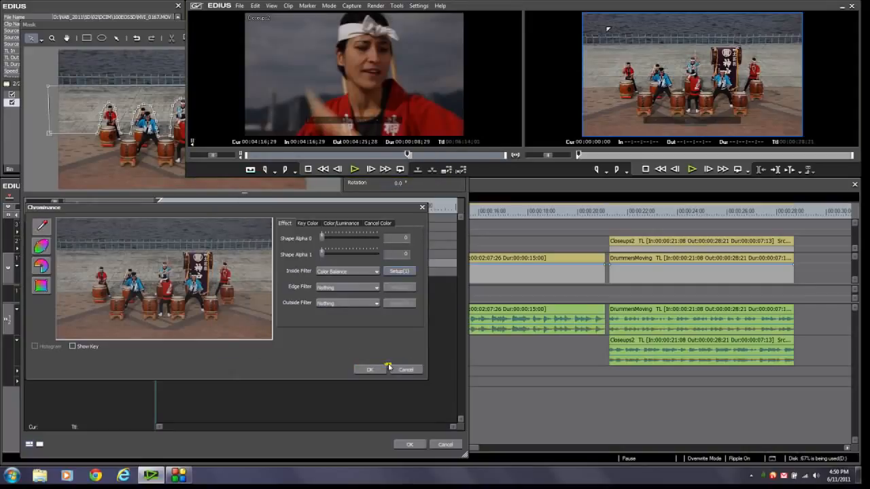
- Accept the Chrominance and Mask settings and check the masked result by toggling the filter and scrubbing through the WideDrummers clip
{"action": "left_click", "coordinate": [368, 370]}
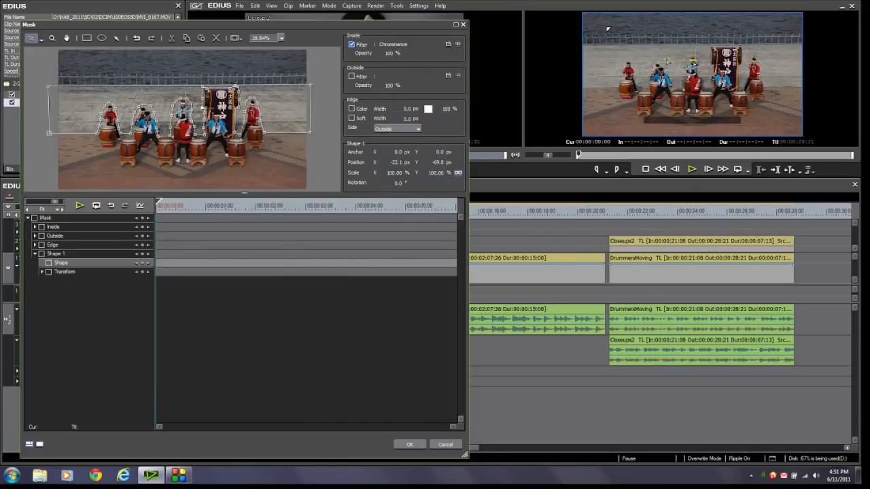
{"action": "left_click", "coordinate": [413, 445]}
{"action": "left_click", "coordinate": [11, 103]}
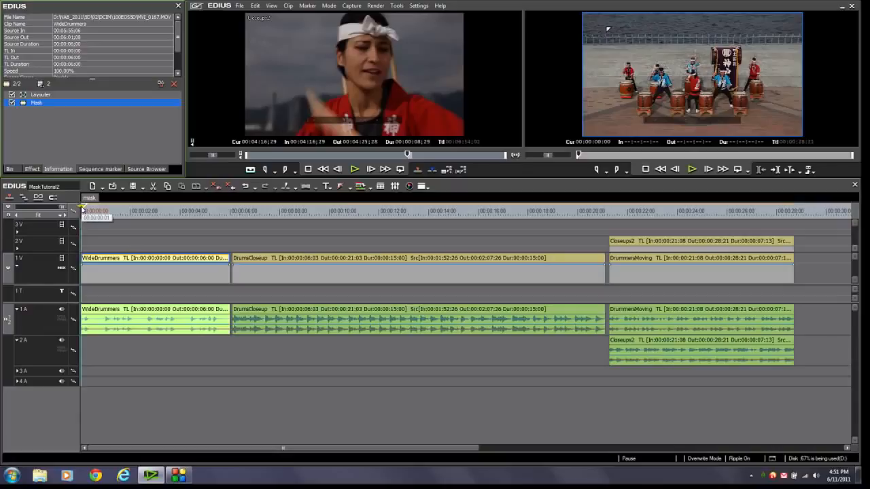
{"action": "left_click_drag", "start_coordinate": [82, 211], "coordinate": [161, 210]}
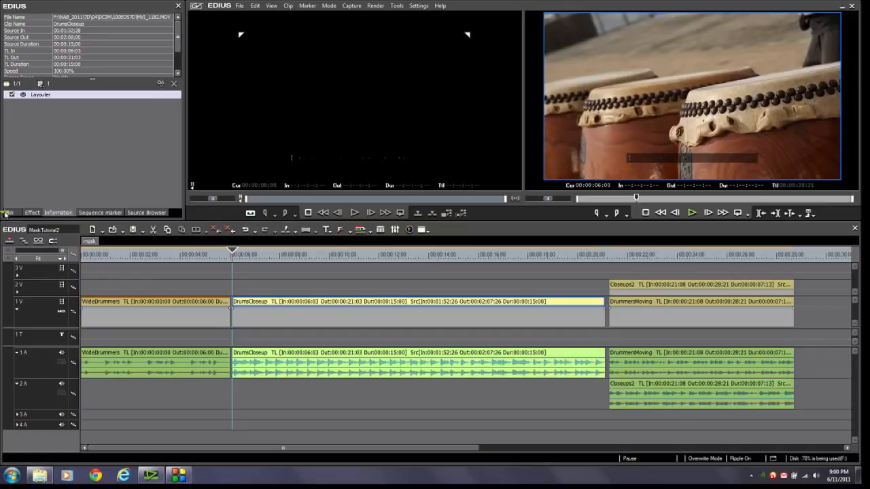
- Apply the Mask video filter to the DrumsCloseup clip and open its settings in the preview-only layout
{"action": "left_click", "coordinate": [32, 213]}
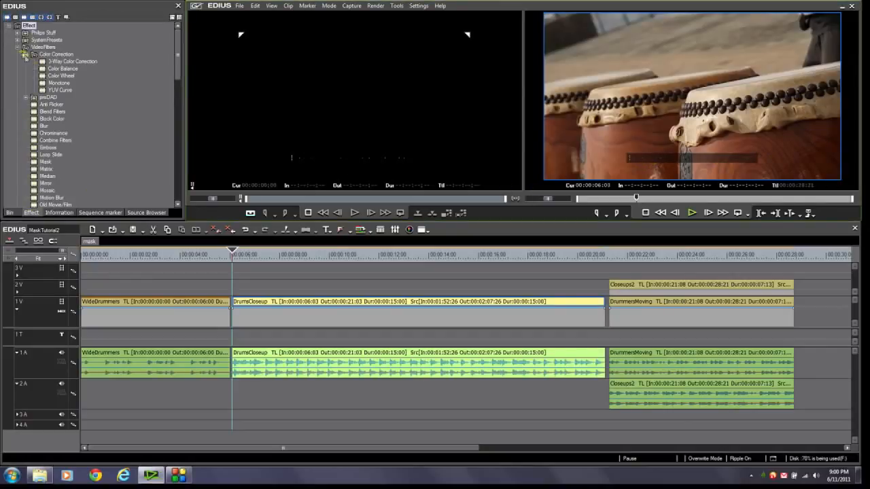
{"action": "left_click_drag", "start_coordinate": [32, 164], "coordinate": [268, 306]}
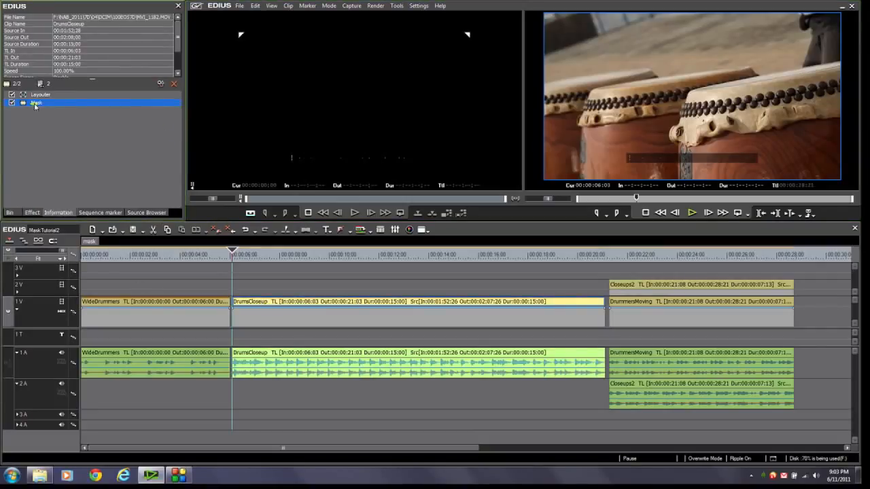
{"action": "double_click", "coordinate": [35, 104]}
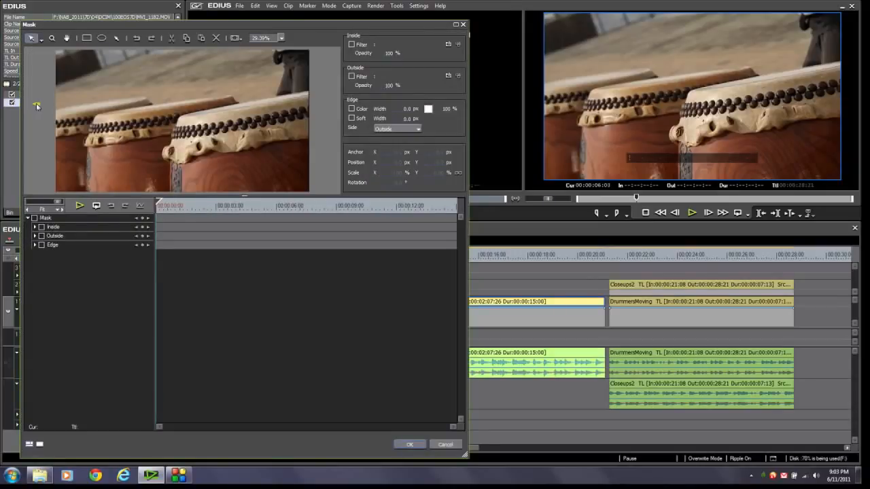
{"action": "left_click", "coordinate": [39, 445]}
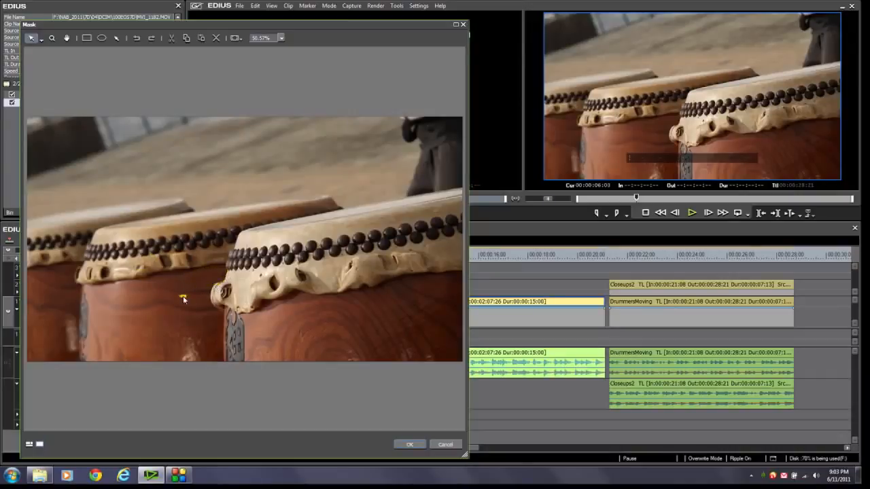
- Examine the drums in the mask preview at different zoom levels and pan positions
{"action": "scroll", "coordinate": [184, 299], "scroll_direction": "up", "scroll_amount": 4}
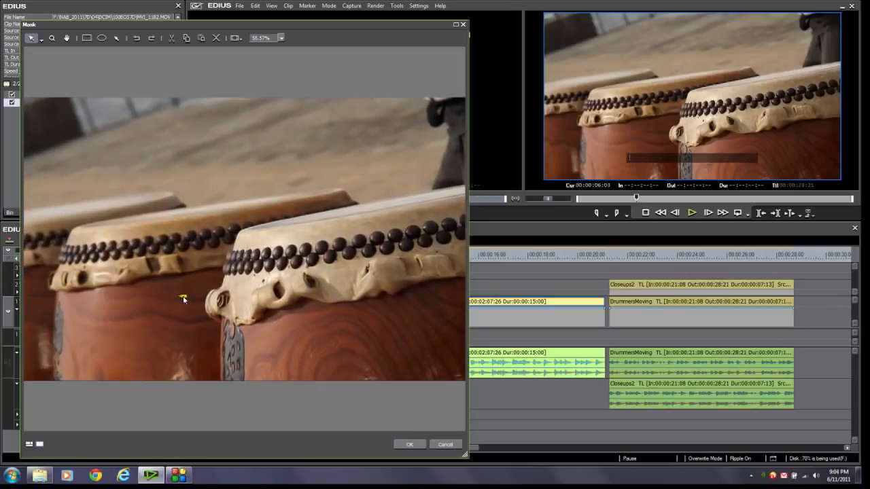
{"action": "scroll", "coordinate": [184, 299], "scroll_direction": "down", "scroll_amount": 3}
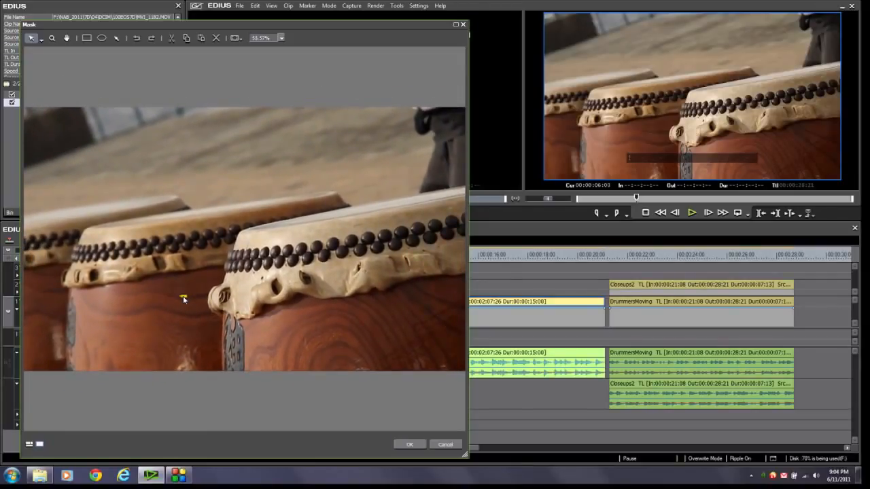
{"action": "scroll", "coordinate": [183, 299], "scroll_direction": "down", "scroll_amount": 1}
{"action": "left_click", "coordinate": [281, 38]}
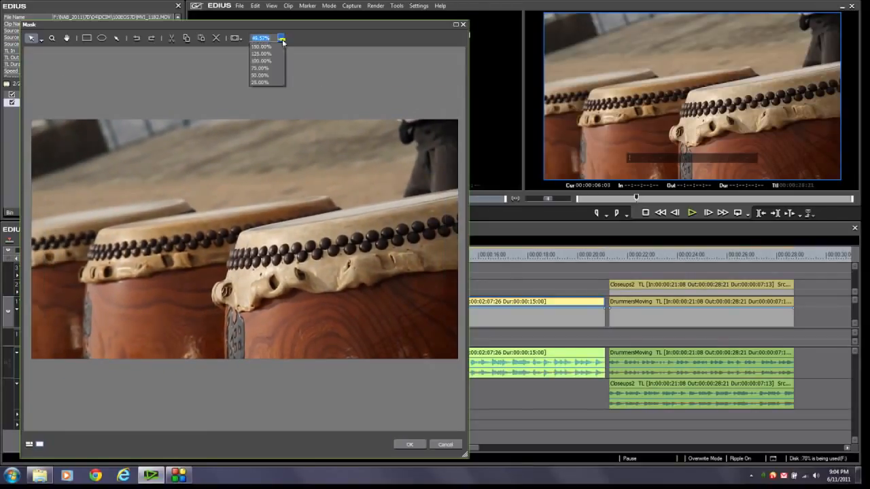
{"action": "left_click", "coordinate": [326, 86]}
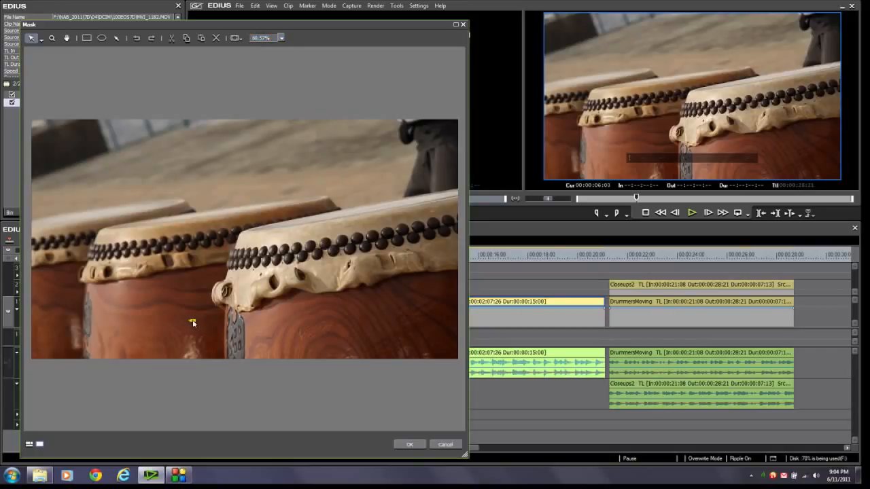
{"action": "scroll", "coordinate": [191, 323], "scroll_direction": "up", "scroll_amount": 1}
{"action": "scroll", "coordinate": [192, 324], "scroll_direction": "down", "scroll_amount": 1}
{"action": "scroll", "coordinate": [192, 323], "scroll_direction": "up", "scroll_amount": 15}
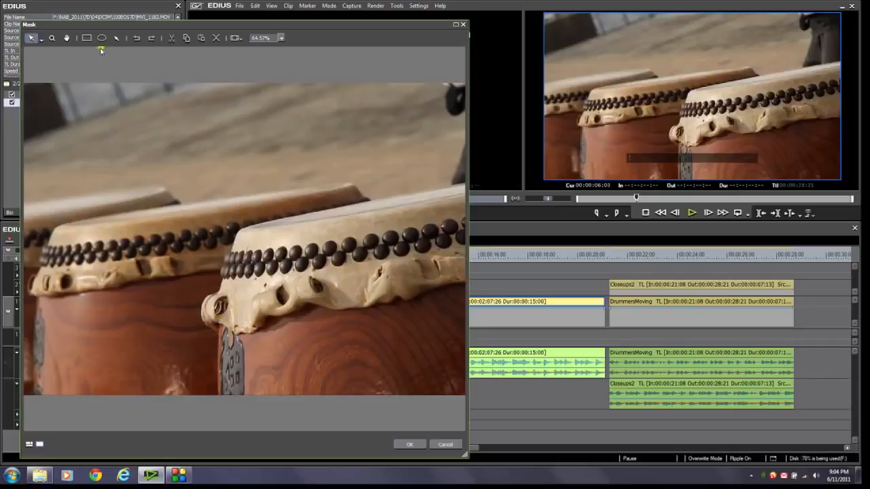
{"action": "left_click", "coordinate": [66, 38]}
{"action": "mouse_move", "coordinate": [349, 228]}
{"action": "left_mouse_down"}
{"action": "mouse_move", "coordinate": [261, 231]}
{"action": "mouse_move", "coordinate": [363, 237]}
{"action": "left_mouse_up"}
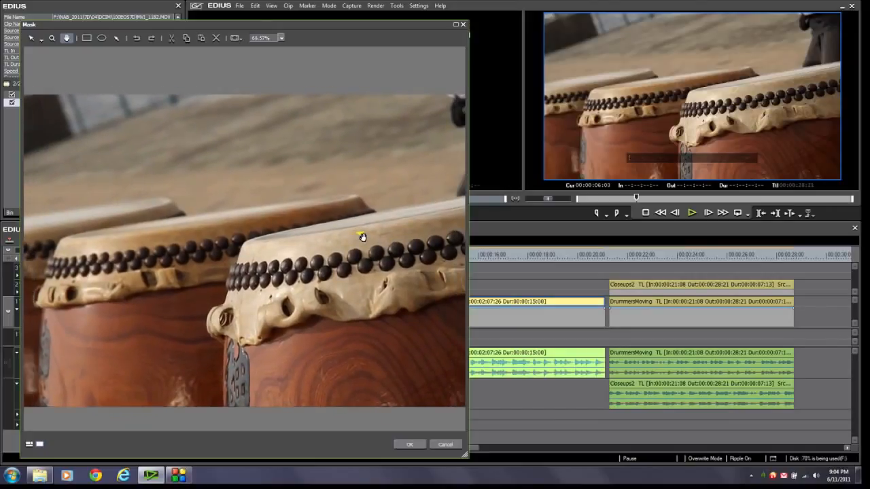
{"action": "scroll", "coordinate": [363, 237], "scroll_direction": "down", "scroll_amount": 3}
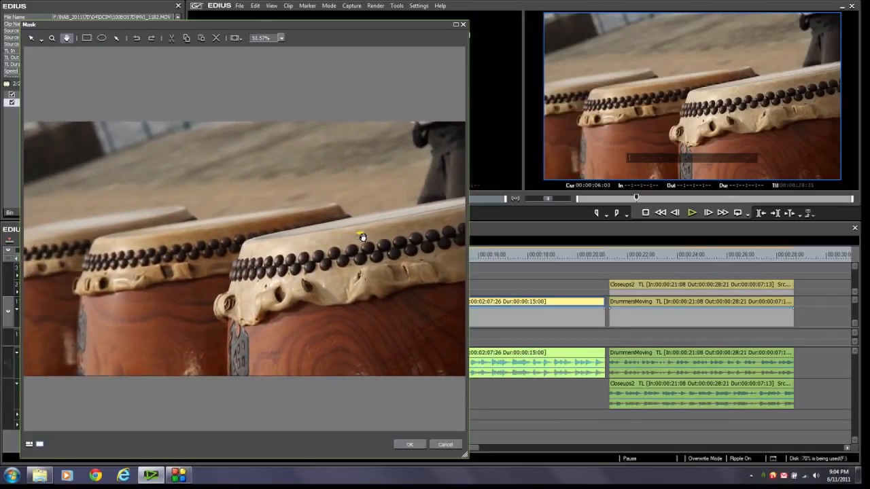
{"action": "scroll", "coordinate": [363, 237], "scroll_direction": "down", "scroll_amount": 1}
{"action": "left_click_drag", "start_coordinate": [357, 231], "coordinate": [352, 231]}
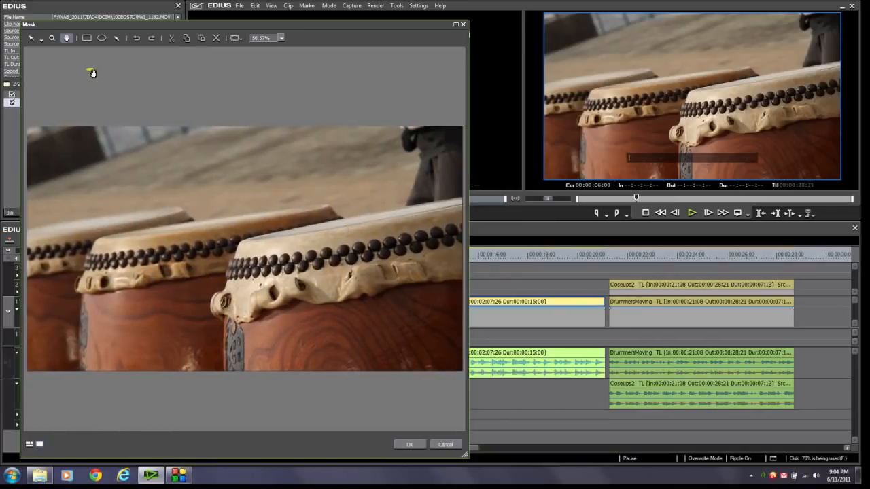
- Draw a closed path mask around the red wooden bodies of the three drums, following the lower edges of the drum skins
{"action": "left_click", "coordinate": [116, 38]}
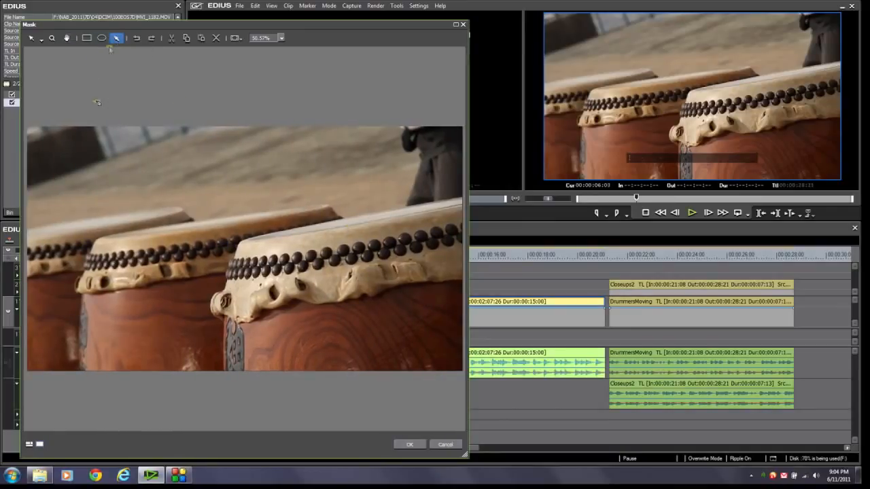
{"action": "left_click", "coordinate": [39, 276]}
{"action": "left_click", "coordinate": [48, 275]}
{"action": "left_click", "coordinate": [56, 275]}
{"action": "left_click", "coordinate": [66, 274]}
{"action": "left_click", "coordinate": [75, 273]}
{"action": "left_click", "coordinate": [82, 272]}
{"action": "left_click", "coordinate": [76, 290]}
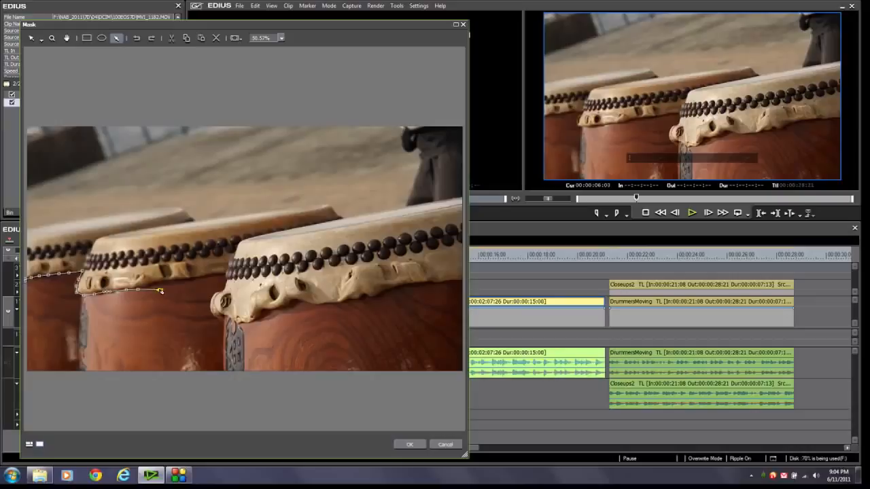
{"action": "mouse_move", "coordinate": [161, 291]}
{"action": "left_mouse_down"}
{"action": "mouse_move", "coordinate": [158, 269]}
{"action": "mouse_move", "coordinate": [171, 281]}
{"action": "mouse_move", "coordinate": [162, 303]}
{"action": "mouse_move", "coordinate": [168, 280]}
{"action": "mouse_move", "coordinate": [163, 294]}
{"action": "mouse_move", "coordinate": [170, 289]}
{"action": "mouse_move", "coordinate": [159, 291]}
{"action": "left_mouse_up"}
{"action": "left_click_drag", "start_coordinate": [161, 292], "coordinate": [156, 287]}
{"action": "left_click_drag", "start_coordinate": [153, 286], "coordinate": [223, 289]}
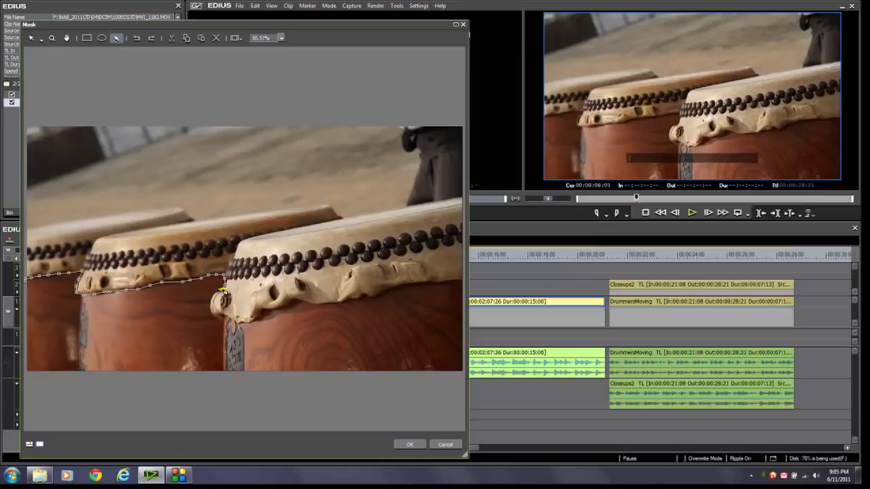
{"action": "left_click_drag", "start_coordinate": [224, 291], "coordinate": [234, 321]}
{"action": "left_click", "coordinate": [214, 314]}
{"action": "left_click_drag", "start_coordinate": [237, 324], "coordinate": [255, 322]}
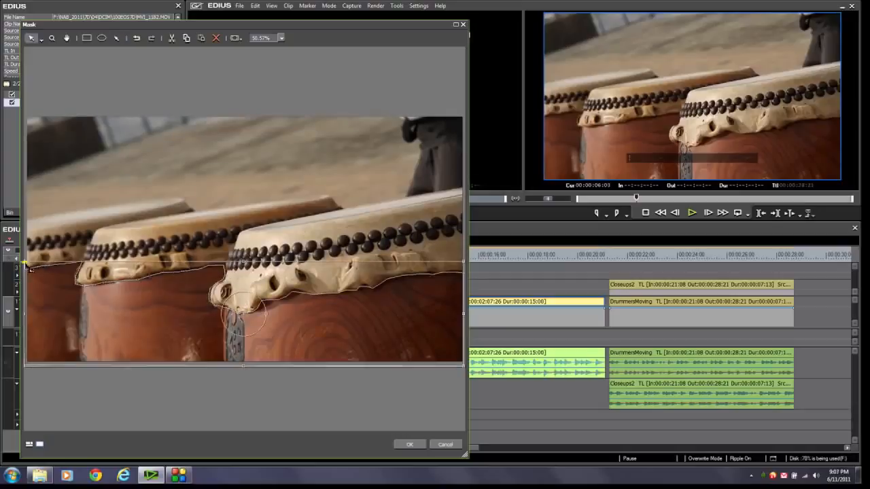
{"action": "left_click", "coordinate": [26, 265]}
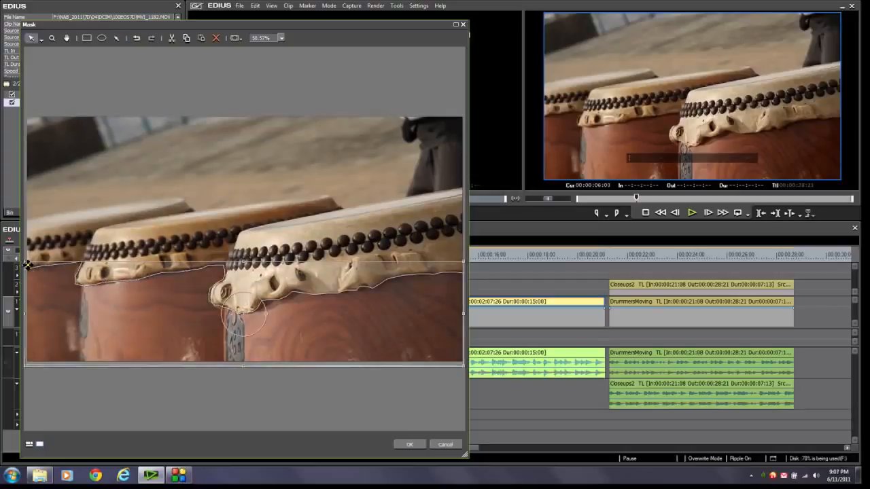
{"action": "left_click", "coordinate": [41, 39]}
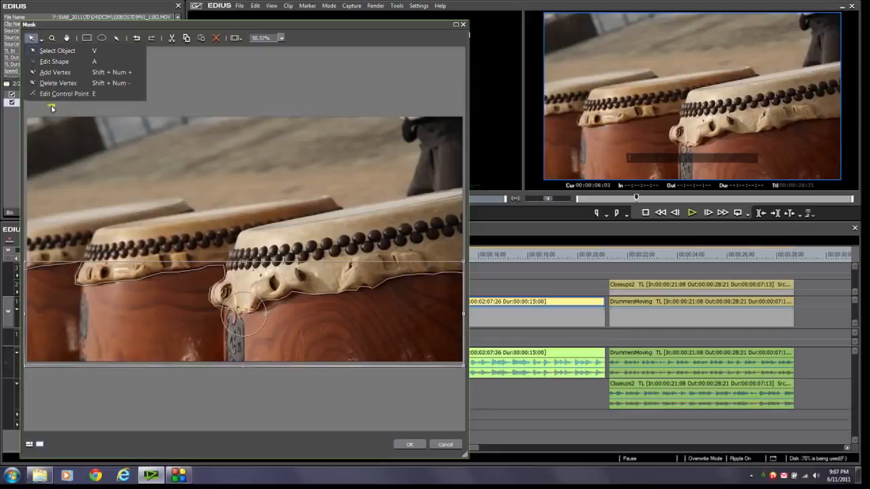
{"action": "left_click", "coordinate": [126, 317]}
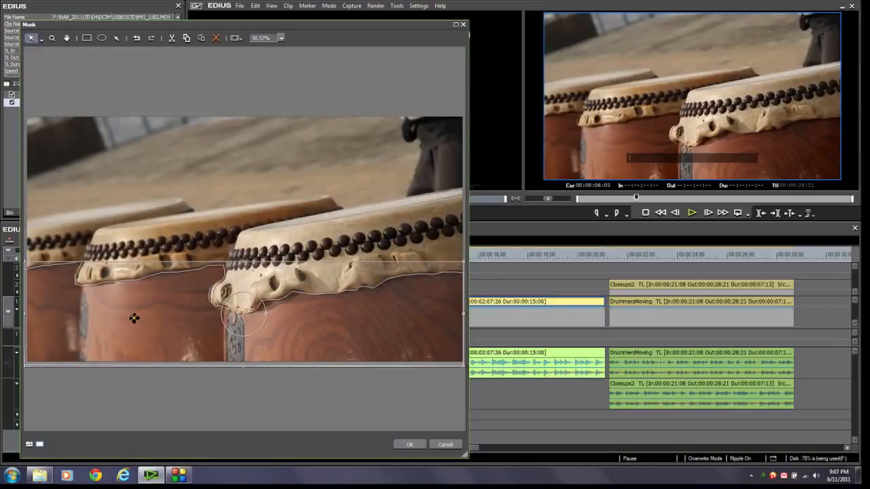
- Return to the full mask layout, enable the inside filter and assign Color Wheel to it
{"action": "left_click", "coordinate": [29, 445]}
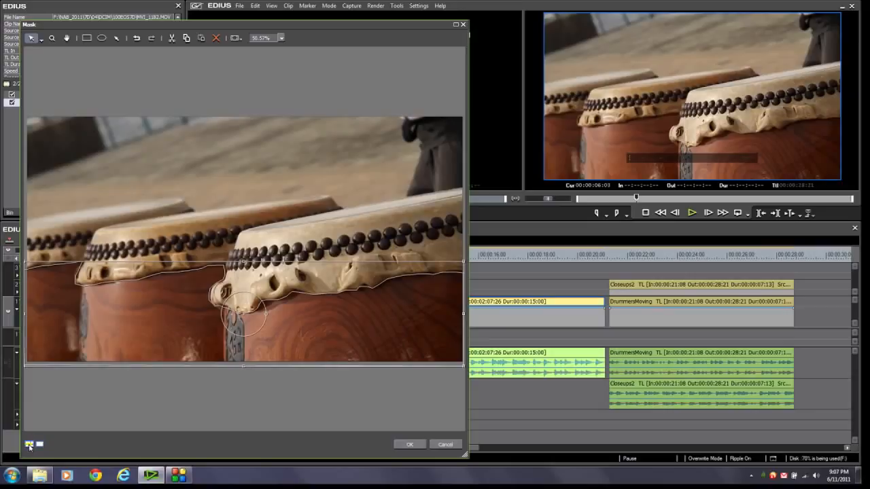
{"action": "left_click", "coordinate": [30, 445]}
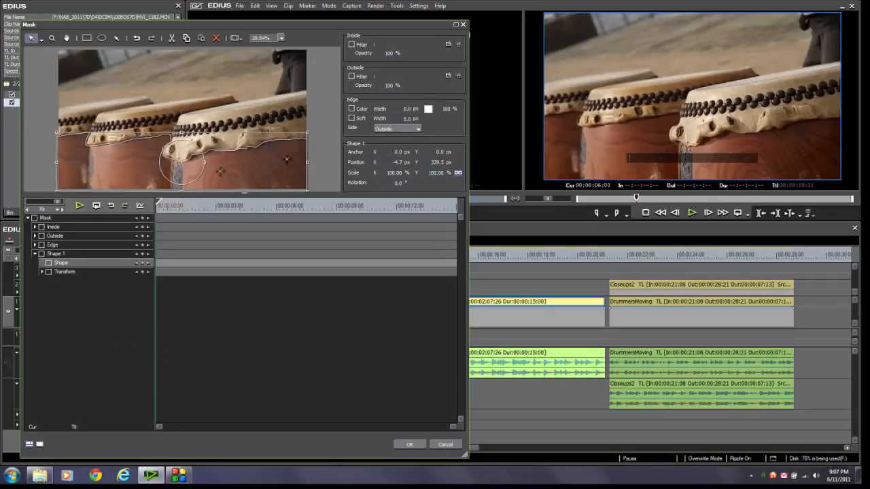
{"action": "left_click", "coordinate": [353, 45]}
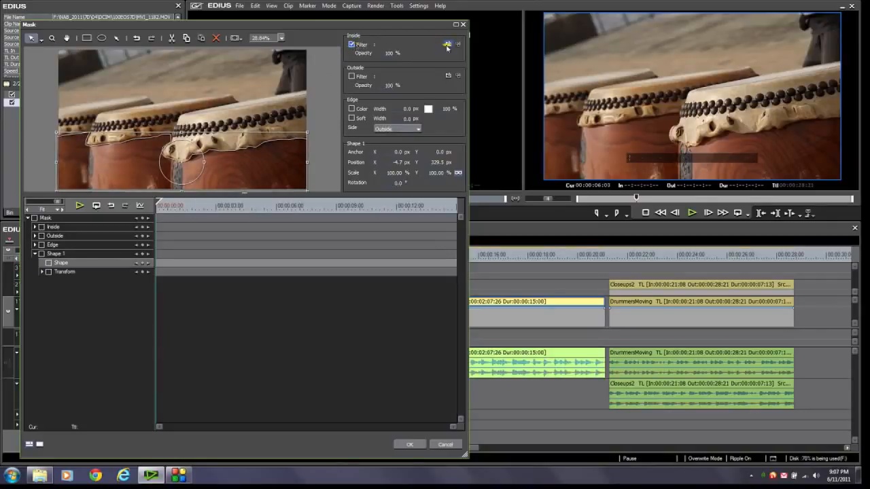
{"action": "left_click", "coordinate": [447, 45]}
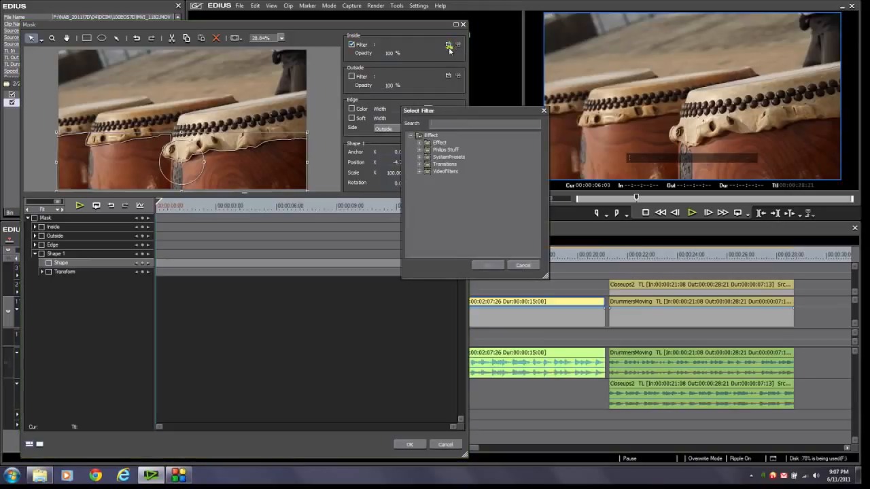
{"action": "left_click", "coordinate": [421, 173]}
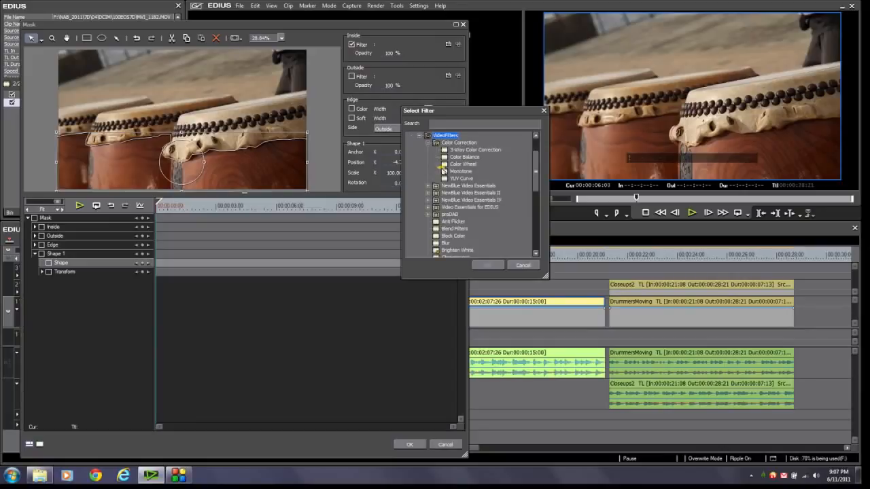
{"action": "left_click", "coordinate": [446, 165]}
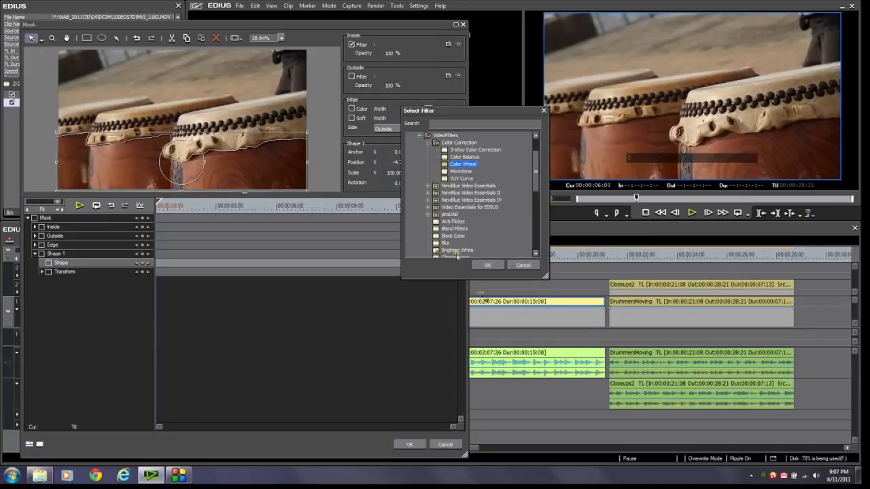
{"action": "left_click", "coordinate": [487, 266]}
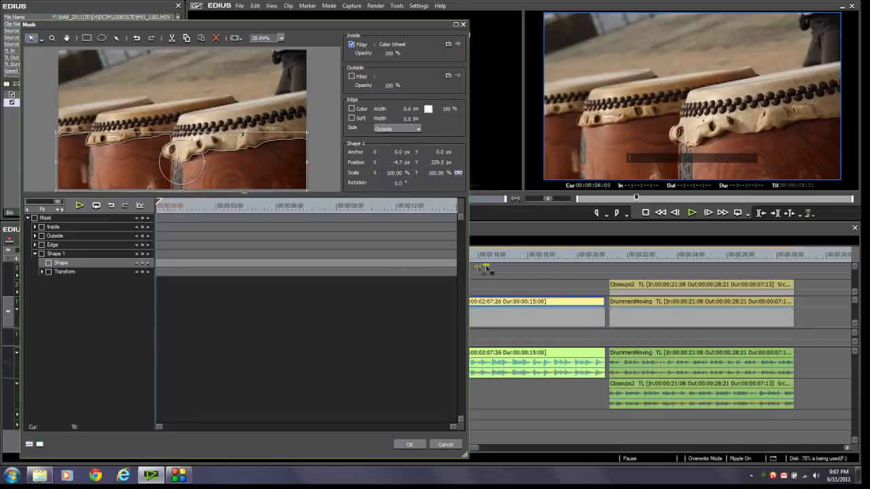
- Enable keyframing for the inside Color Wheel and set the hue at the clip's start to about 177 degrees
{"action": "left_click", "coordinate": [458, 45]}
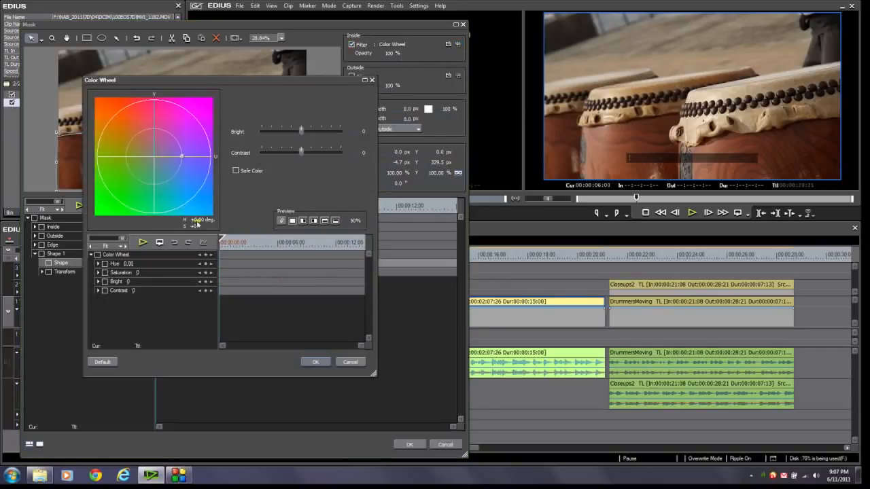
{"action": "left_click", "coordinate": [97, 255]}
{"action": "left_click", "coordinate": [206, 256]}
{"action": "left_click_drag", "start_coordinate": [168, 132], "coordinate": [143, 179]}
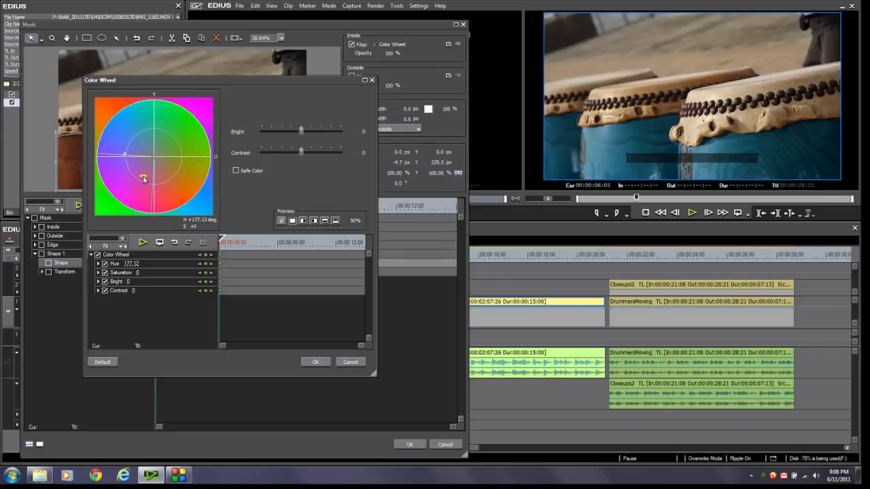
- Keyframe the hue to about 22 degrees at the end of the clip and accept the Color Wheel settings
{"action": "left_click", "coordinate": [221, 241]}
{"action": "left_click_drag", "start_coordinate": [220, 239], "coordinate": [365, 237]}
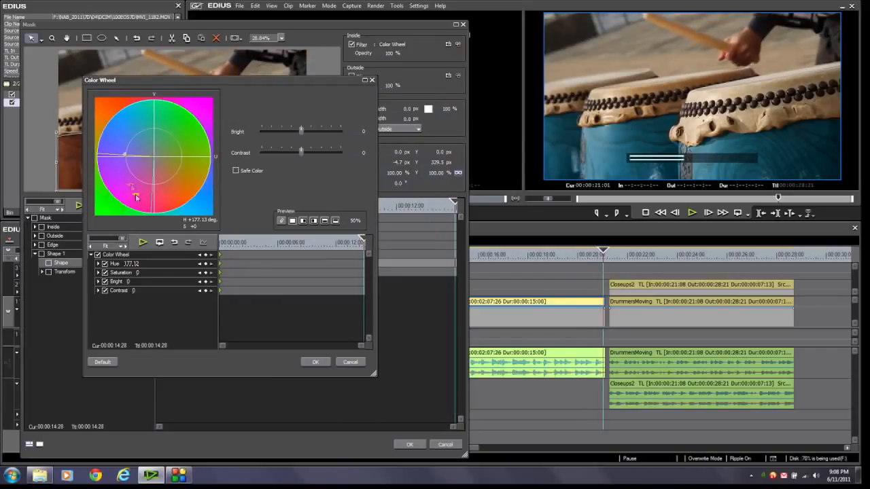
{"action": "left_click_drag", "start_coordinate": [132, 181], "coordinate": [163, 135]}
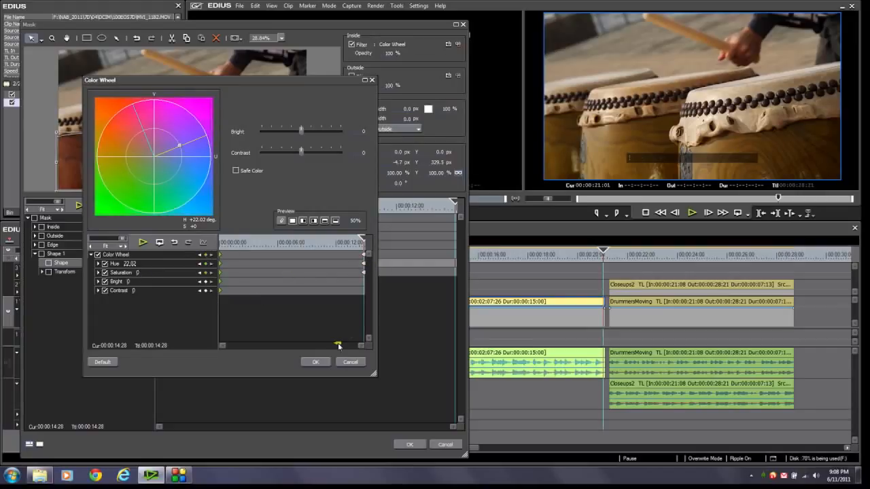
{"action": "left_click", "coordinate": [313, 361]}
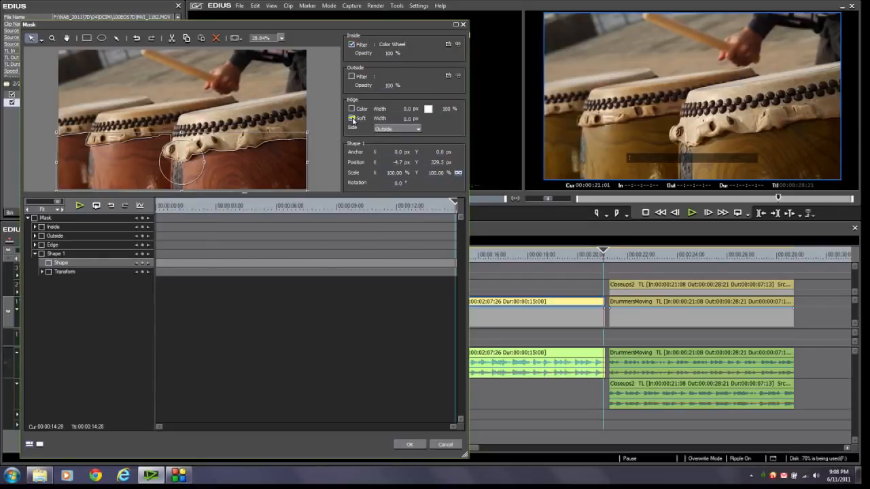
- Adjust the width of the mask's soft edge and accept the mask settings
{"action": "left_click", "coordinate": [407, 119]}
{"action": "left_click", "coordinate": [411, 446]}
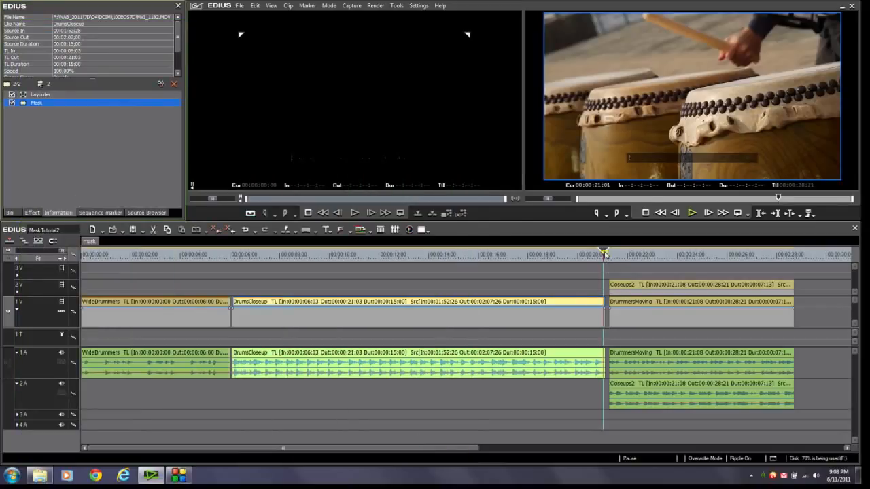
- Scrub back through the DrumsCloseup clip to review the animated hue on the drum bodies
{"action": "left_click_drag", "start_coordinate": [604, 253], "coordinate": [616, 275]}
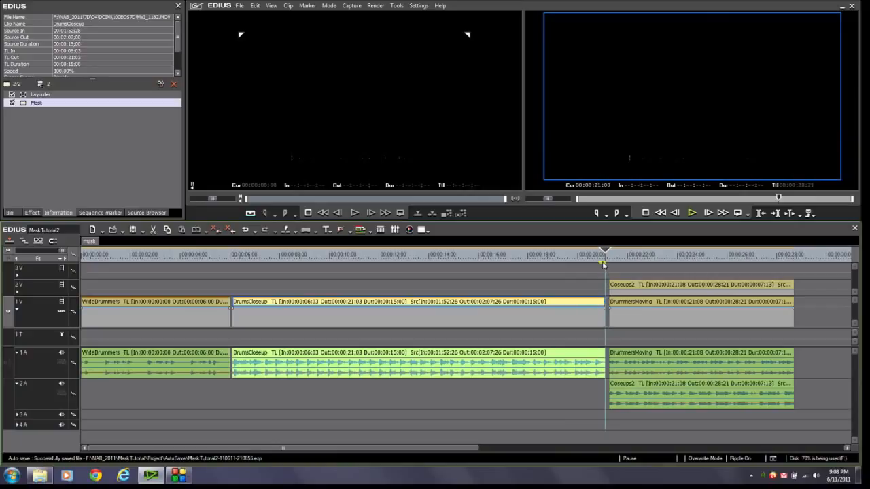
{"action": "left_click_drag", "start_coordinate": [604, 253], "coordinate": [459, 268]}
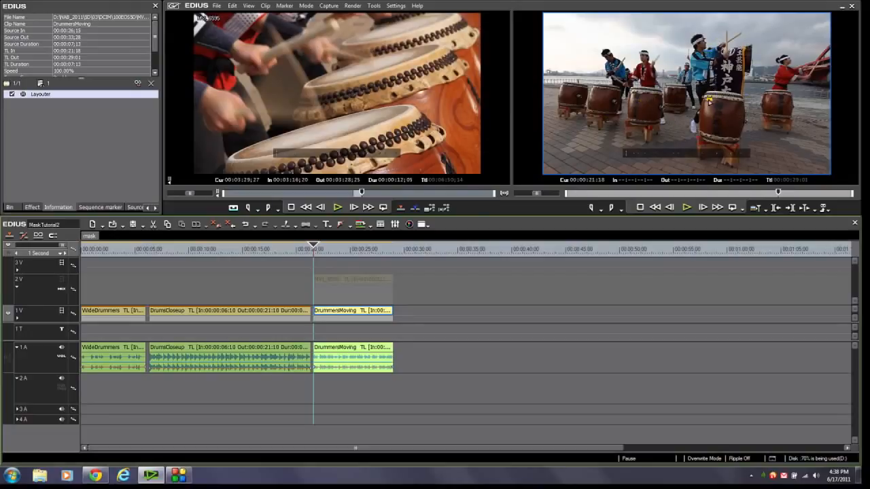
- Show the 2V video track, apply the Mask filter to the MVI_6595 clip and open its mask settings
{"action": "left_click", "coordinate": [62, 280]}
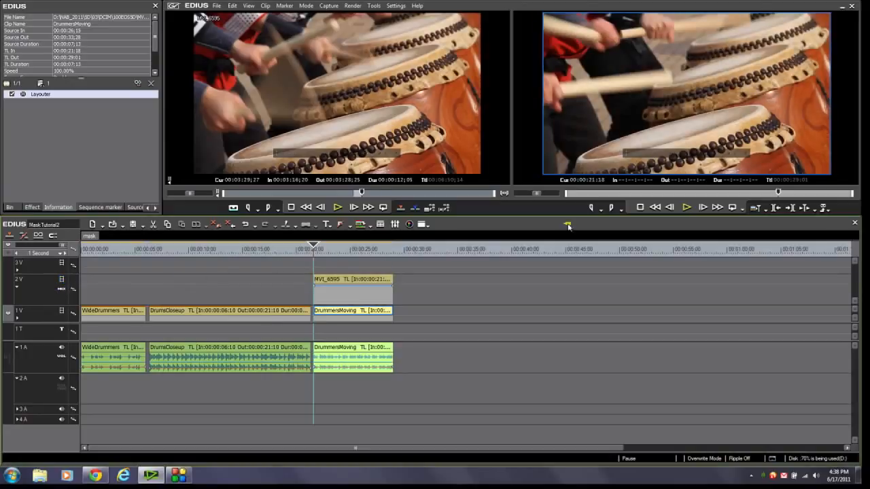
{"action": "left_click", "coordinate": [30, 207]}
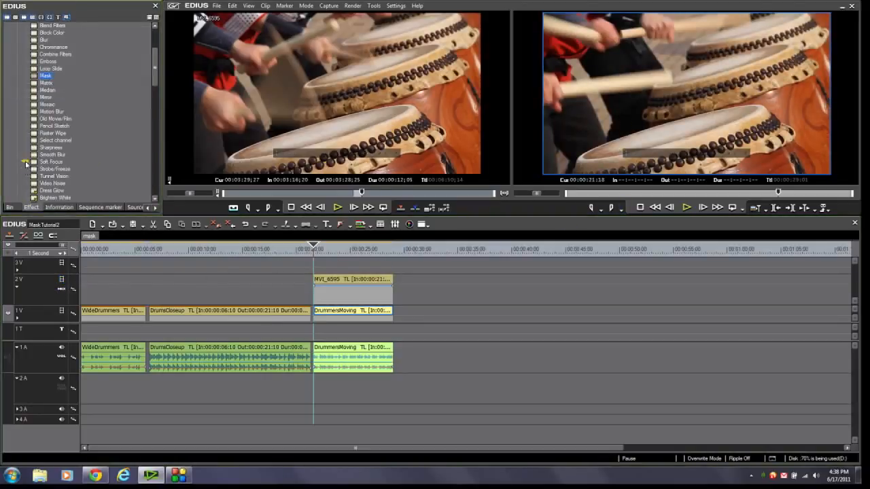
{"action": "left_click_drag", "start_coordinate": [41, 76], "coordinate": [330, 279]}
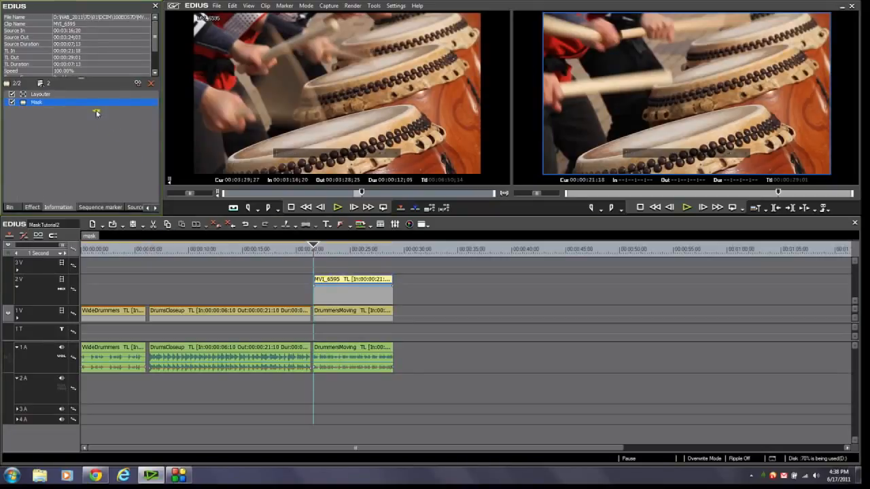
{"action": "double_click", "coordinate": [89, 103]}
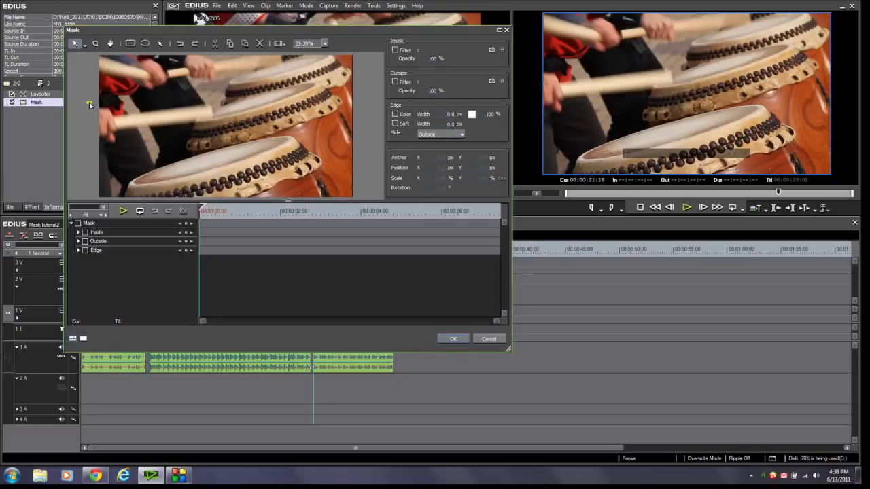
- Draw a closed freeform mask path around the drums with the path tool
{"action": "left_click", "coordinate": [160, 43]}
{"action": "left_click", "coordinate": [149, 108]}
{"action": "left_click", "coordinate": [243, 72]}
{"action": "left_click", "coordinate": [318, 162]}
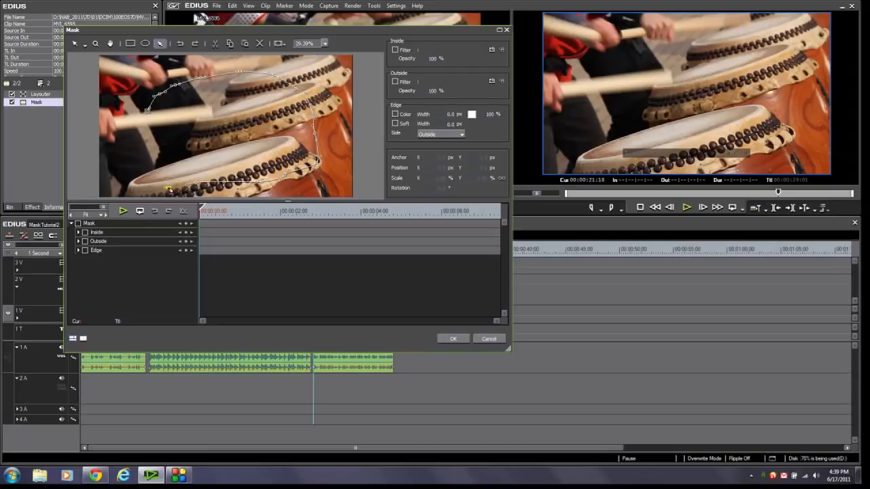
{"action": "left_click", "coordinate": [146, 109]}
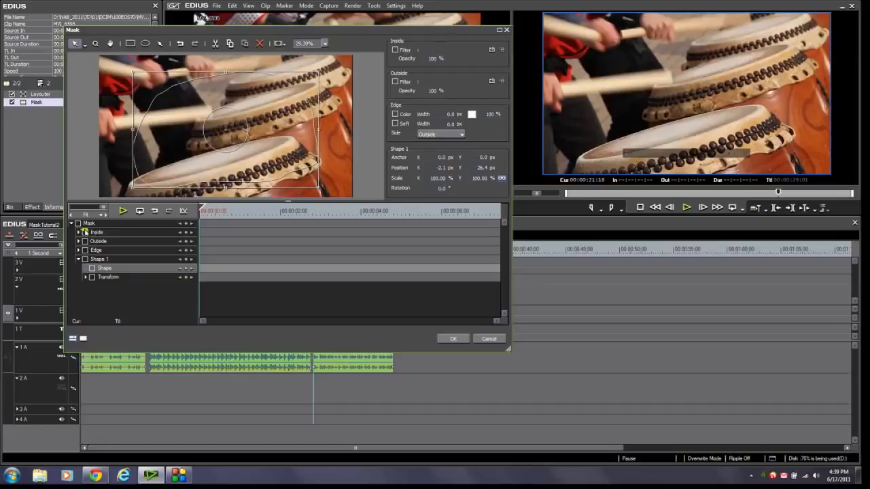
- Enable keyframing for the whole mask with keyframes at the clip's start and set the outside opacity to 0%
{"action": "left_click", "coordinate": [78, 224]}
{"action": "left_click", "coordinate": [186, 225]}
{"action": "left_click_drag", "start_coordinate": [435, 94], "coordinate": [444, 240]}
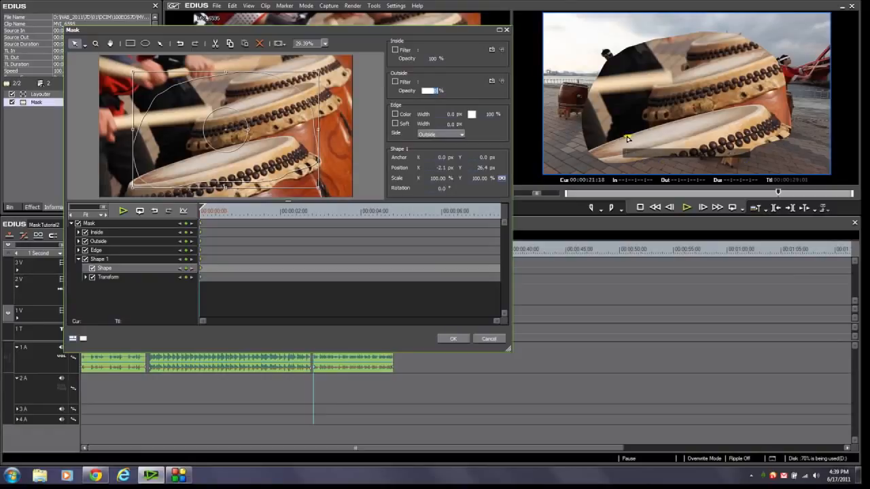
{"action": "left_click", "coordinate": [165, 265]}
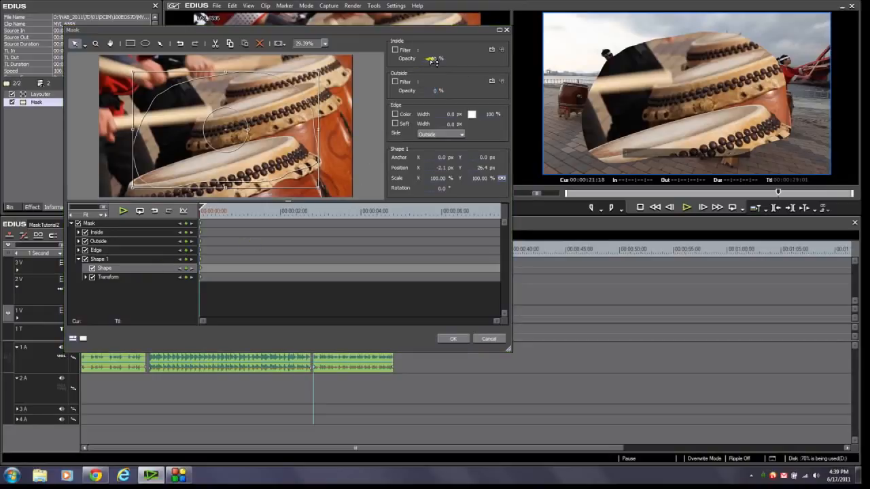
- Set the mask's inside opacity to 65% and check the blend with the clip below
{"action": "left_click", "coordinate": [465, 57]}
{"action": "left_click", "coordinate": [433, 58]}
{"action": "left_click_drag", "start_coordinate": [435, 65], "coordinate": [438, 83]}
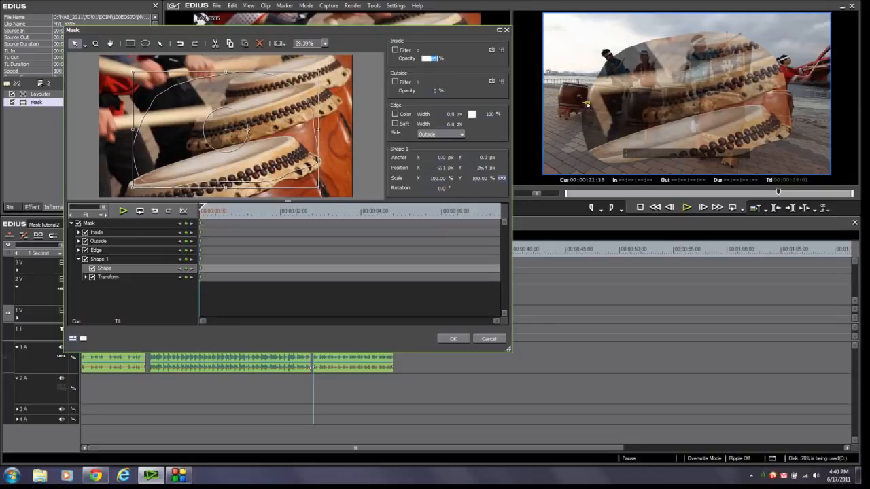
{"action": "left_click_drag", "start_coordinate": [201, 209], "coordinate": [187, 223]}
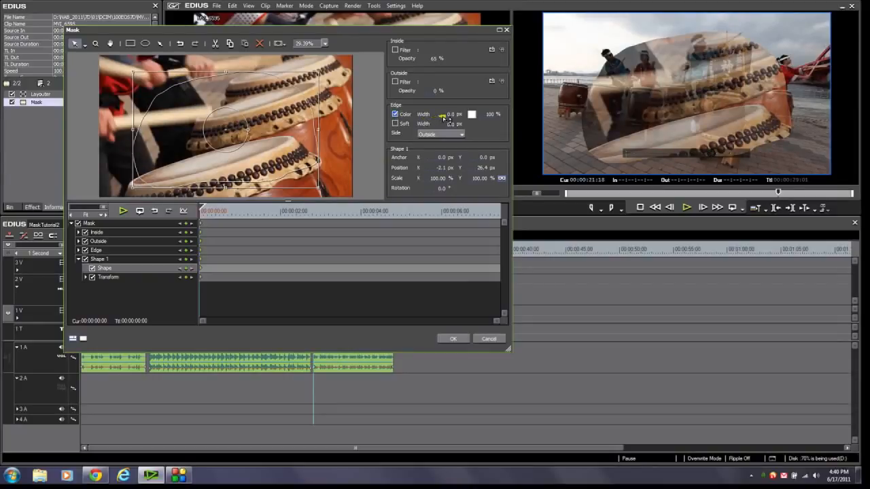
- Give the mask a 2 px white color edge with an 80 px soft edge, applied to both sides
{"action": "left_click", "coordinate": [456, 114]}
{"action": "type", "text": "2"}
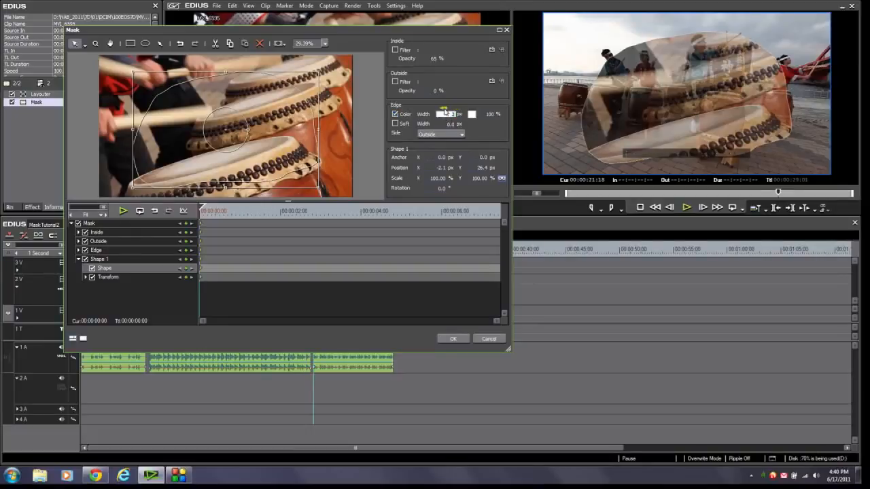
{"action": "key", "text": "Return"}
{"action": "left_click", "coordinate": [448, 125]}
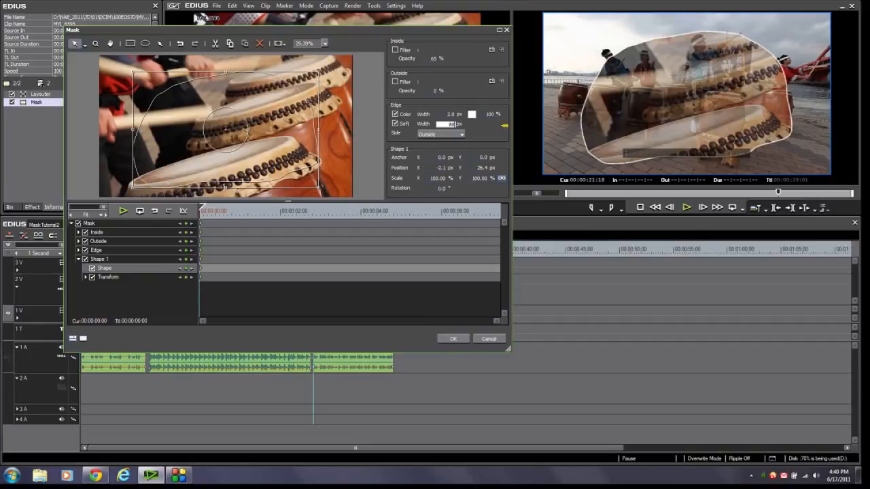
{"action": "key", "text": "Return"}
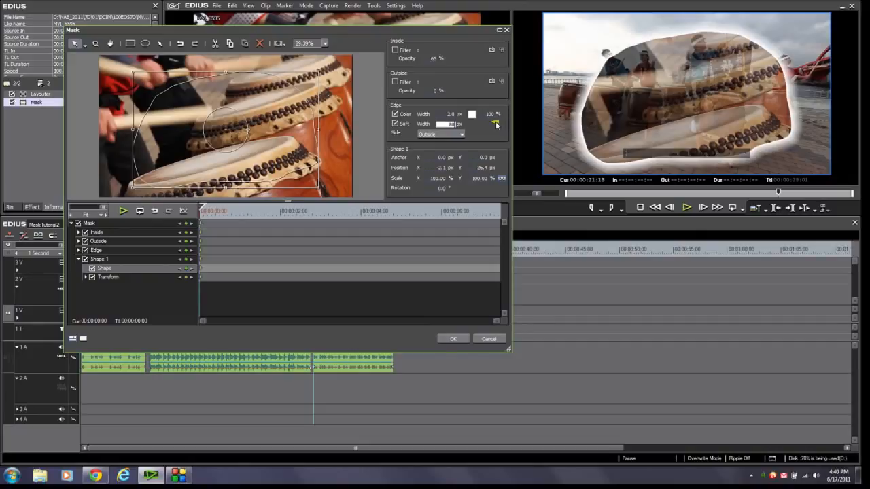
{"action": "left_click", "coordinate": [456, 134]}
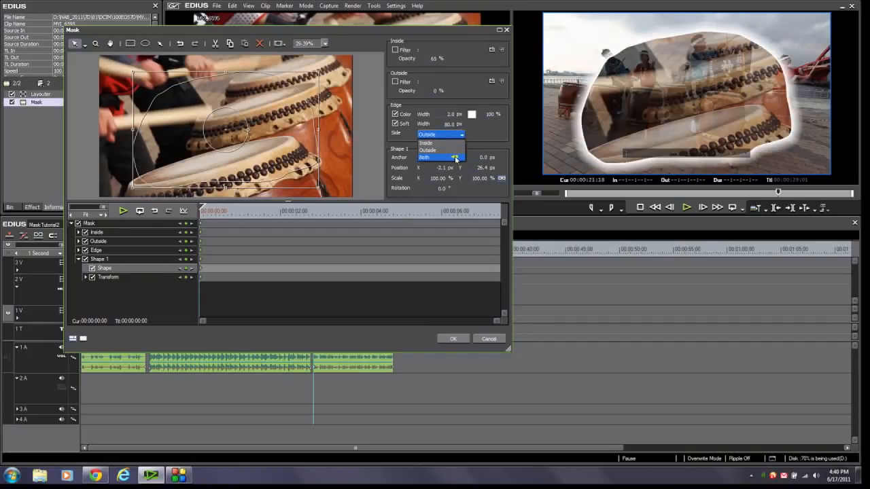
{"action": "left_click", "coordinate": [456, 158]}
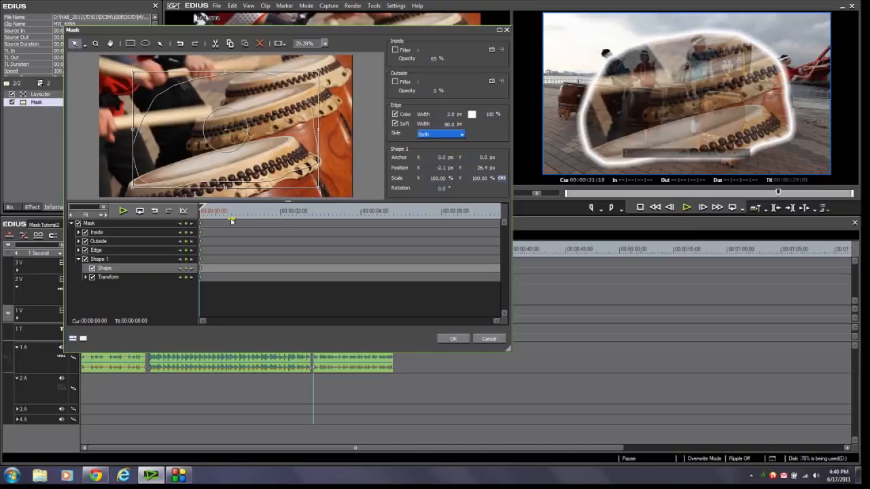
{"action": "left_click_drag", "start_coordinate": [202, 210], "coordinate": [175, 232]}
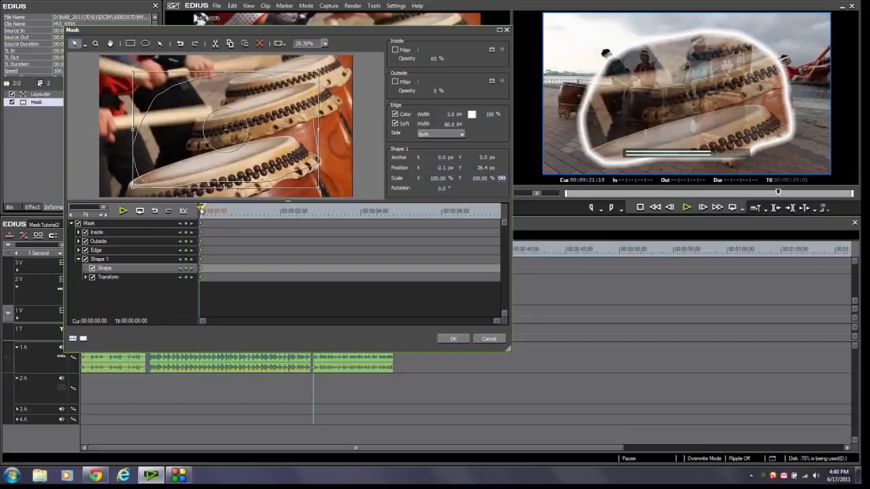
- Add keyframes for all mask parameters at the end of the clip
{"action": "left_click_drag", "start_coordinate": [201, 208], "coordinate": [497, 214]}
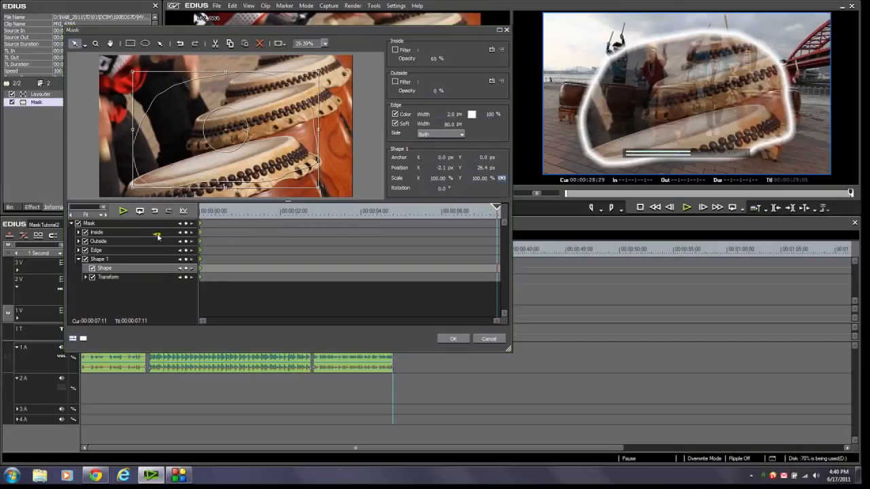
{"action": "left_click", "coordinate": [186, 225]}
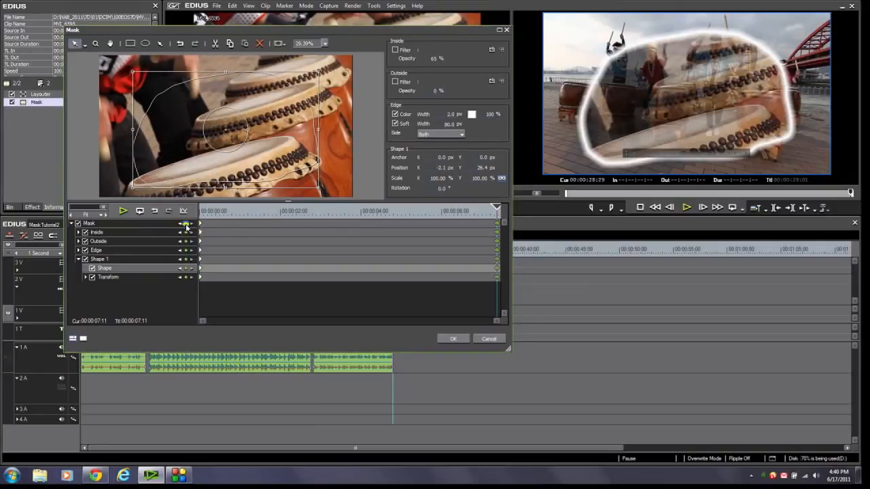
{"action": "left_click", "coordinate": [496, 225]}
- Edit the mask shape at the end of the clip, moving its vertices to reshape the outline around the drums
{"action": "left_click", "coordinate": [82, 46]}
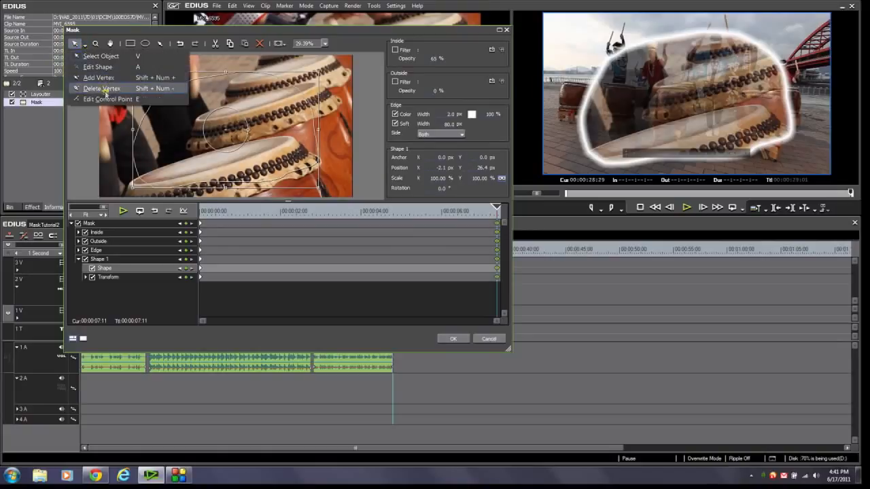
{"action": "left_click", "coordinate": [99, 67]}
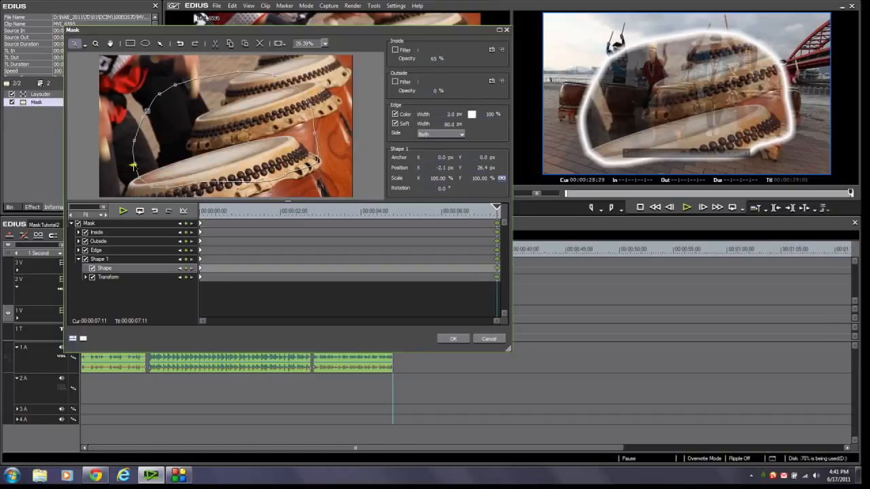
{"action": "left_click_drag", "start_coordinate": [134, 165], "coordinate": [153, 102]}
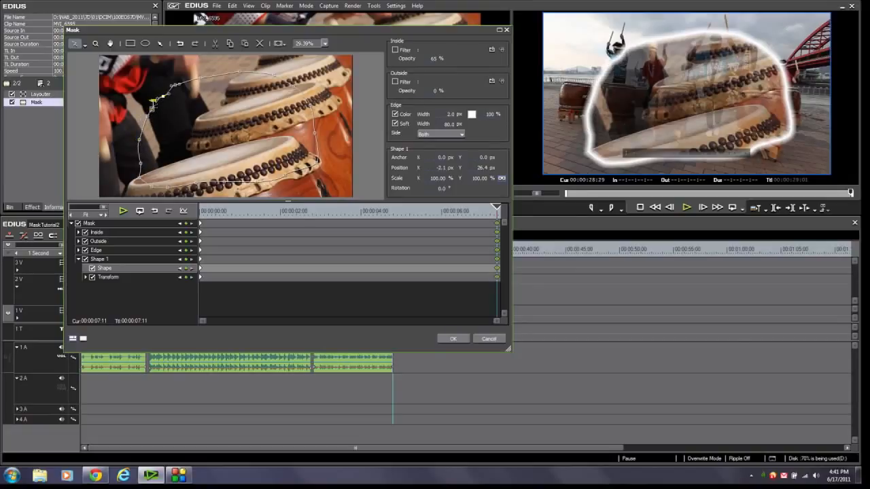
{"action": "left_click_drag", "start_coordinate": [285, 176], "coordinate": [201, 85]}
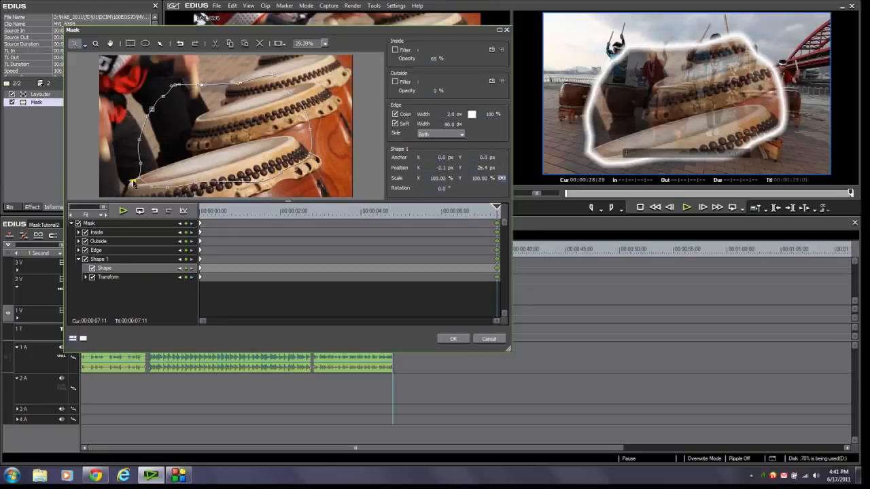
{"action": "left_click_drag", "start_coordinate": [139, 179], "coordinate": [150, 189]}
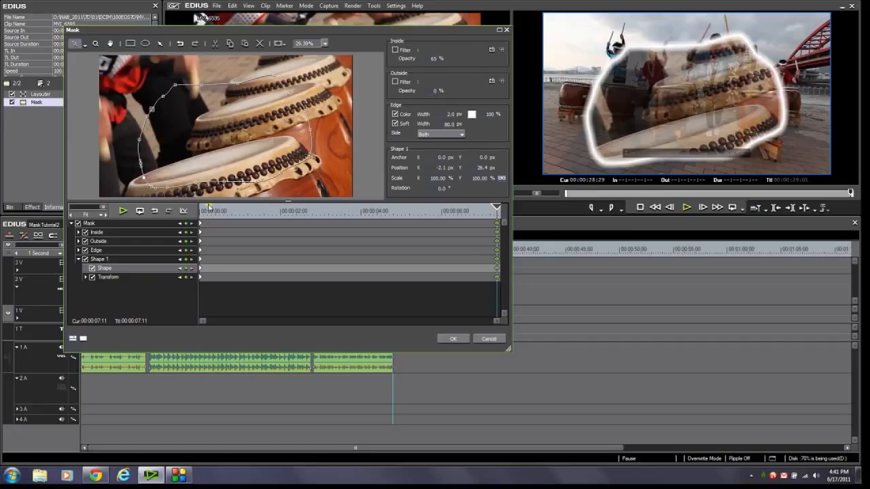
- Reshape the mask outline at a new shape keyframe about midway through the clip and accept the mask settings
{"action": "left_click_drag", "start_coordinate": [496, 208], "coordinate": [350, 215]}
{"action": "left_click_drag", "start_coordinate": [151, 186], "coordinate": [256, 178]}
{"action": "left_click_drag", "start_coordinate": [238, 78], "coordinate": [317, 135]}
{"action": "left_click_drag", "start_coordinate": [173, 95], "coordinate": [130, 168]}
{"action": "left_click_drag", "start_coordinate": [352, 210], "coordinate": [127, 233]}
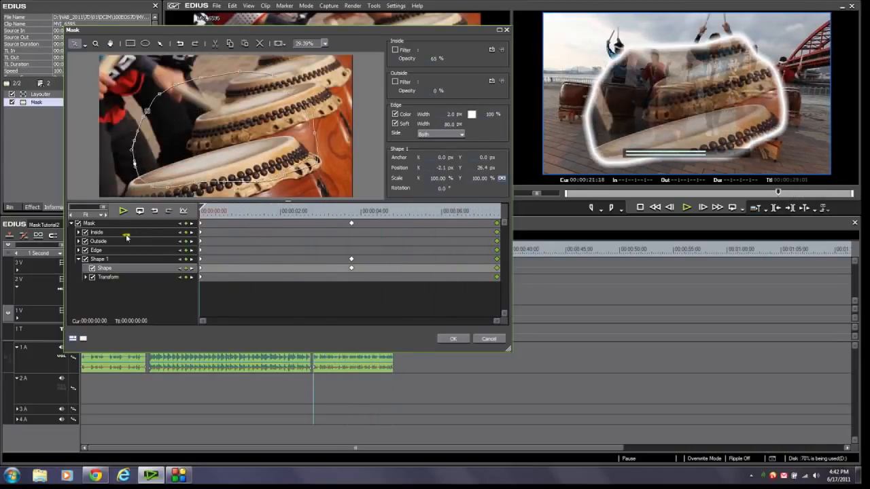
{"action": "left_click", "coordinate": [456, 339]}
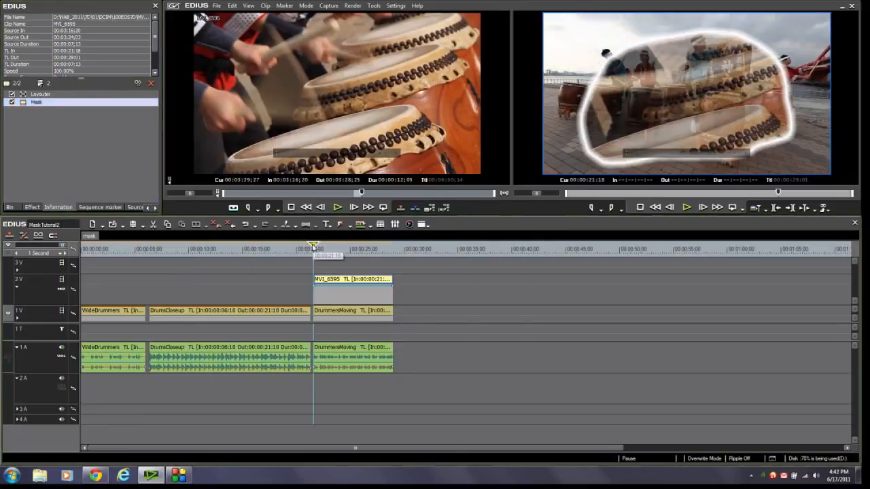
- Scrub through the masked MVI_6595 clip over DrummersMoving to review the animated mask shape
{"action": "left_click", "coordinate": [325, 249]}
{"action": "mouse_move", "coordinate": [325, 248]}
{"action": "left_mouse_down"}
{"action": "mouse_move", "coordinate": [381, 249]}
{"action": "mouse_move", "coordinate": [335, 251]}
{"action": "left_mouse_up"}
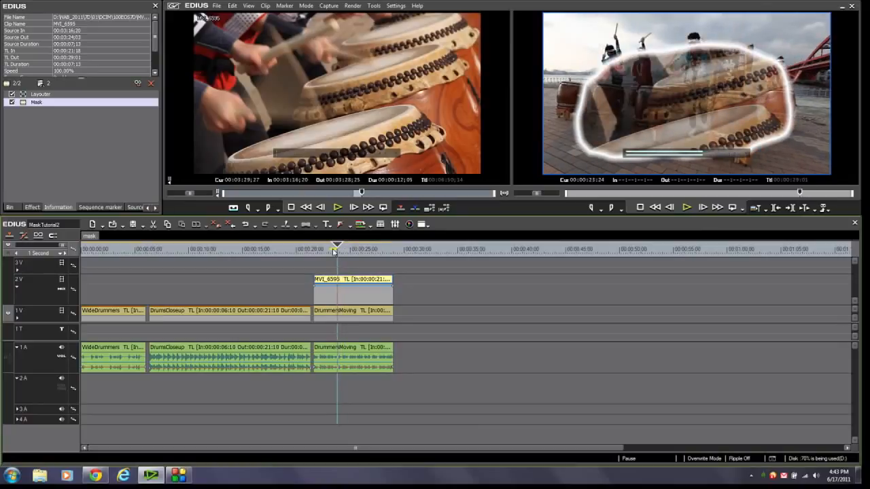
{"action": "left_click_drag", "start_coordinate": [334, 251], "coordinate": [325, 251]}
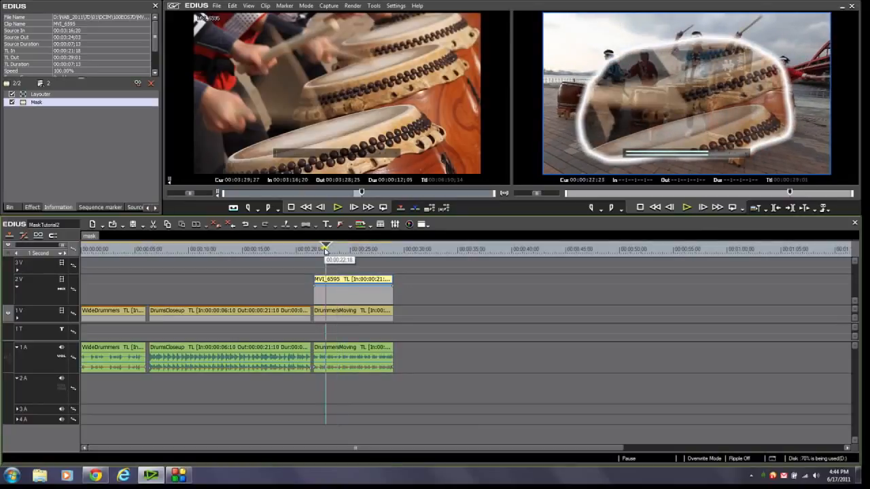